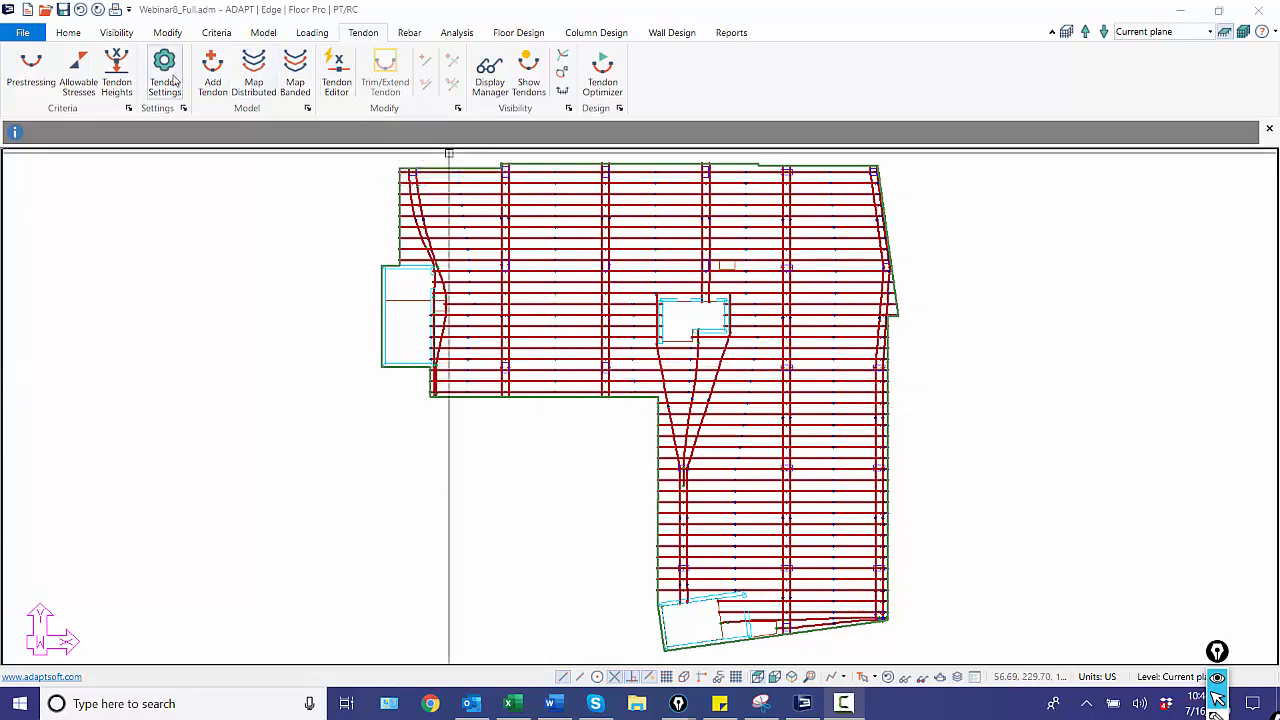
Turn on Export Tendon Segments in INP in the tendon settings.
left_click(170, 75)
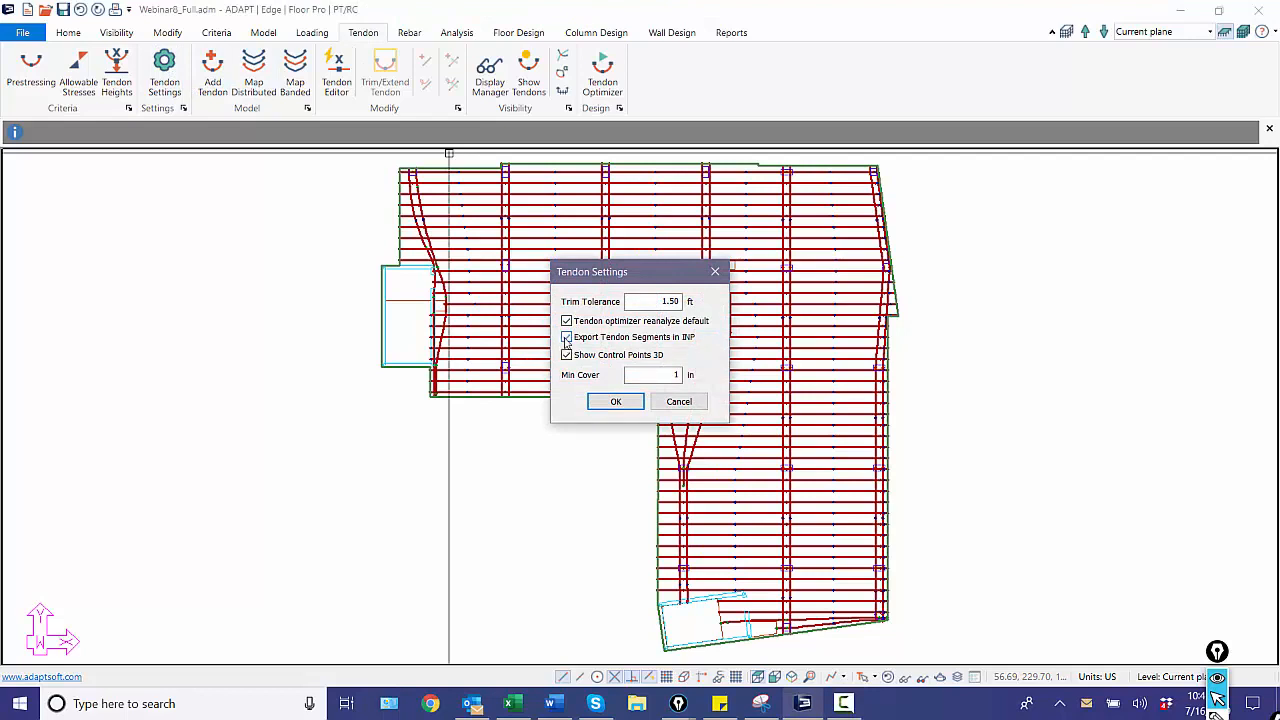
left_click(567, 338)
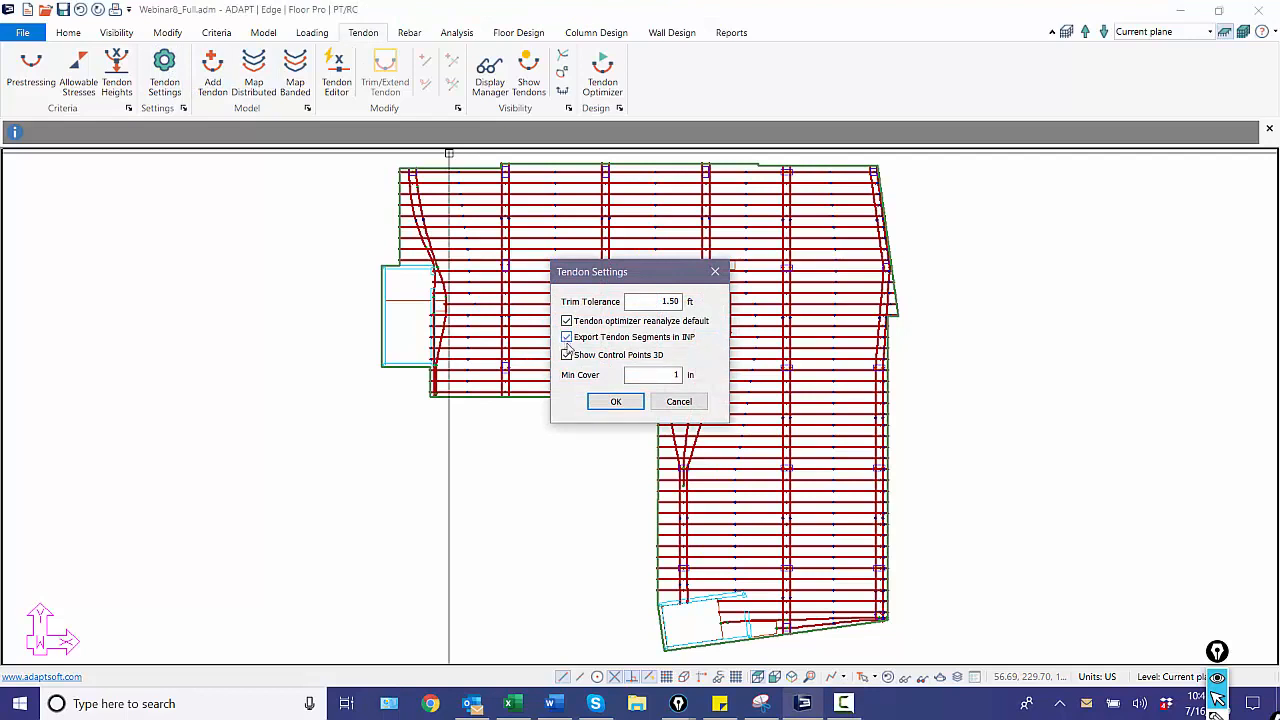
left_click(612, 402)
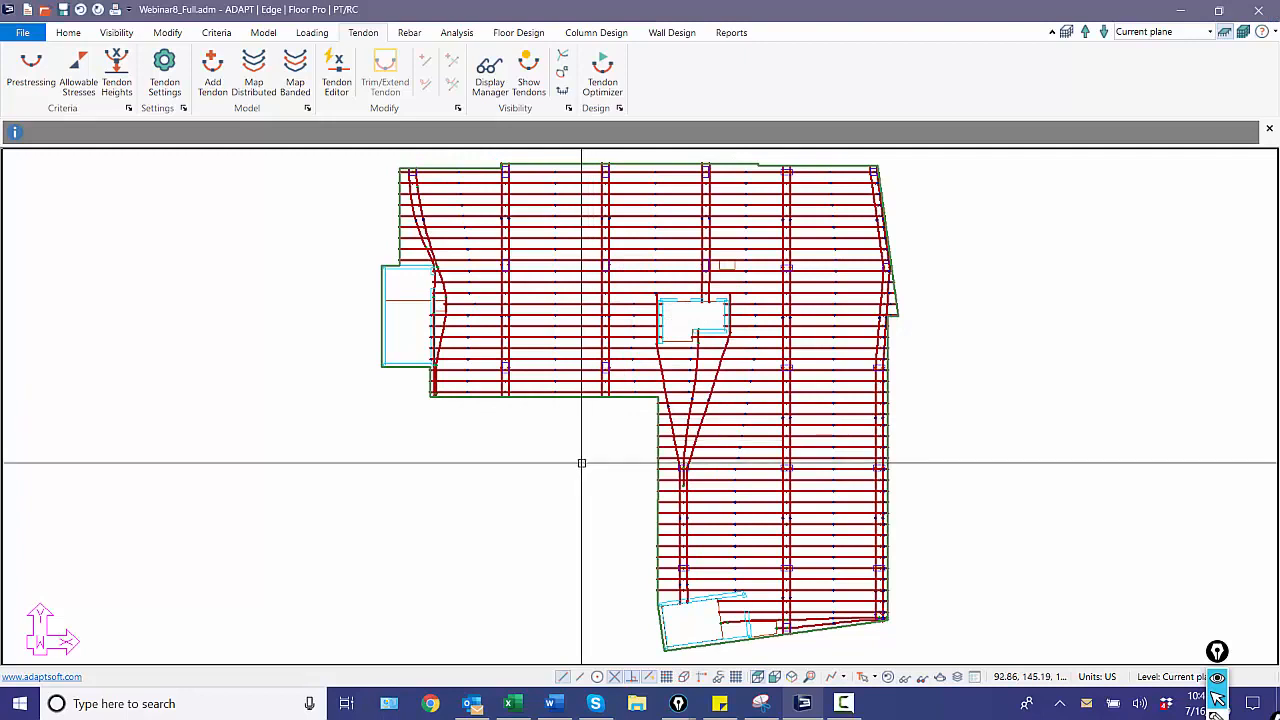
Export all levels of the model to an INP file named testfile in the Webinar 8 - Tendons folder.
left_click(22, 32)
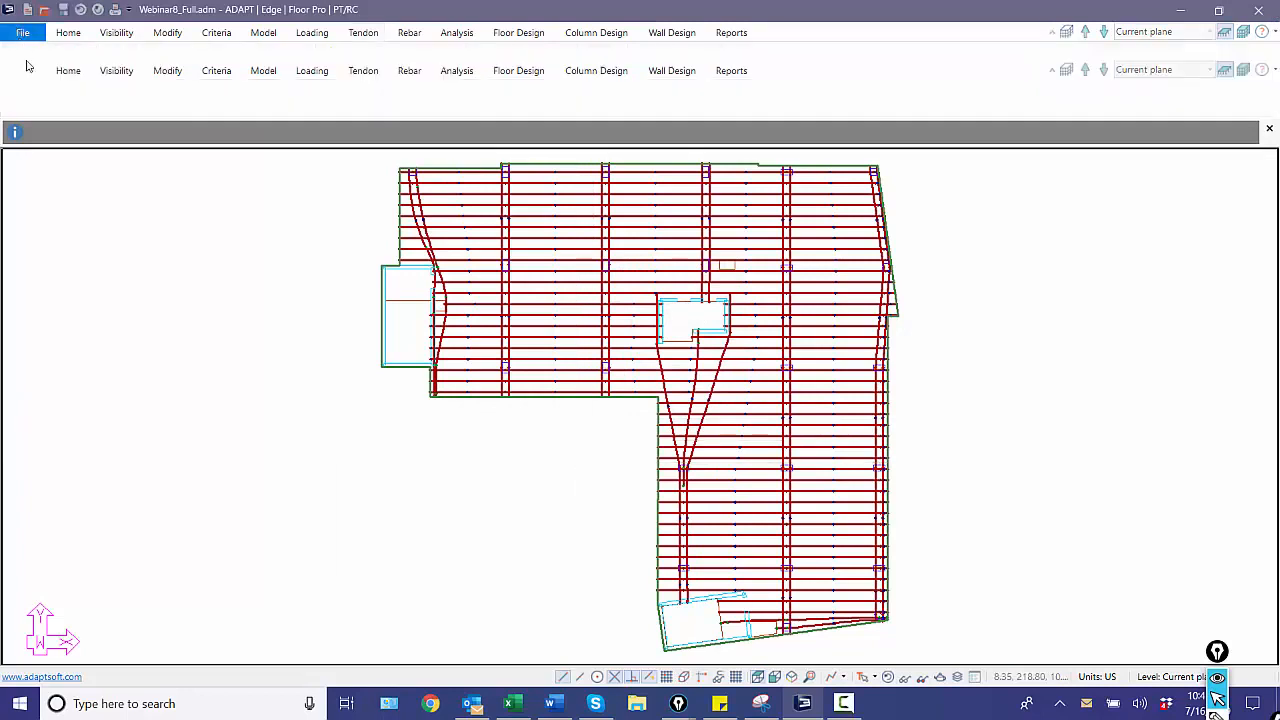
left_click(58, 276)
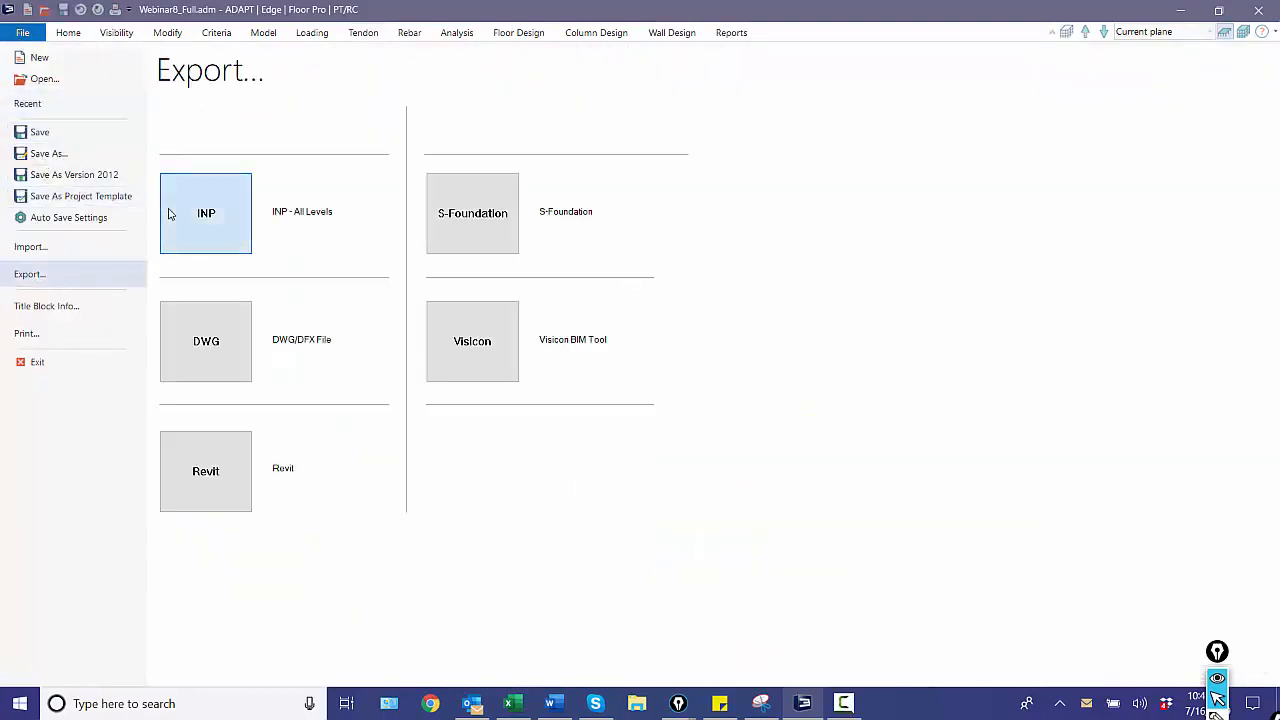
left_click(168, 214)
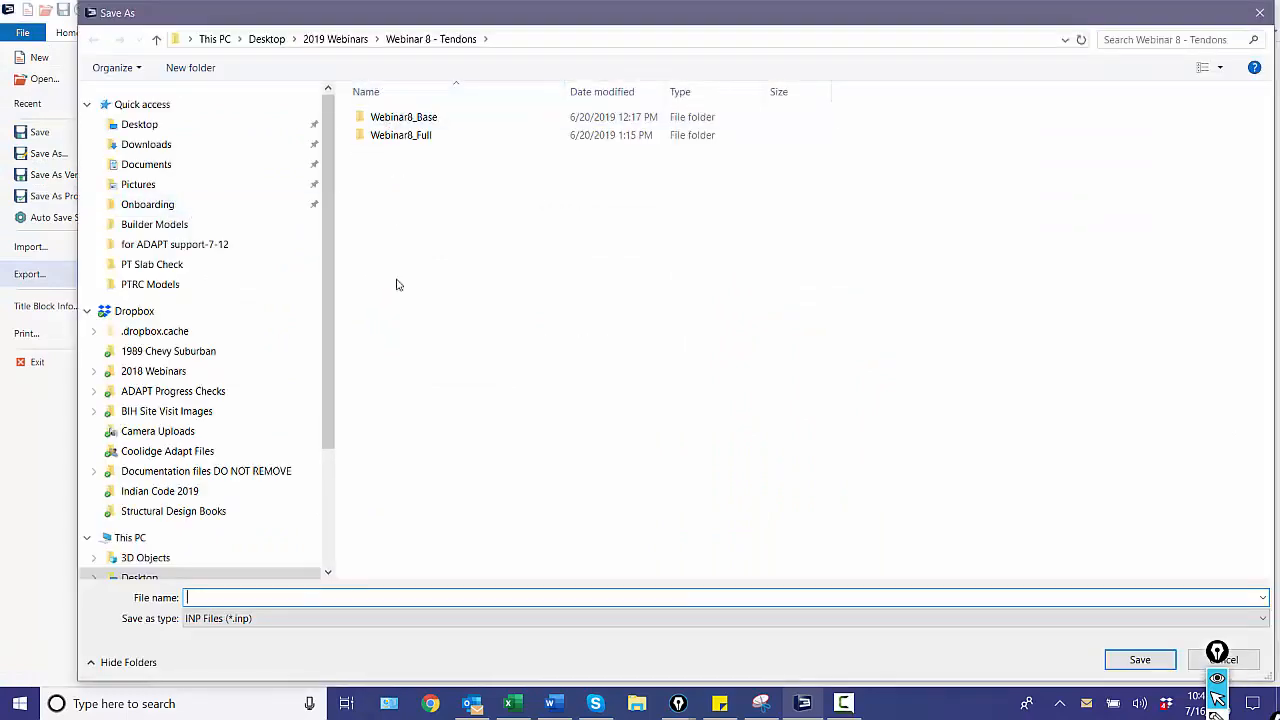
type("testfile")
key("Return")
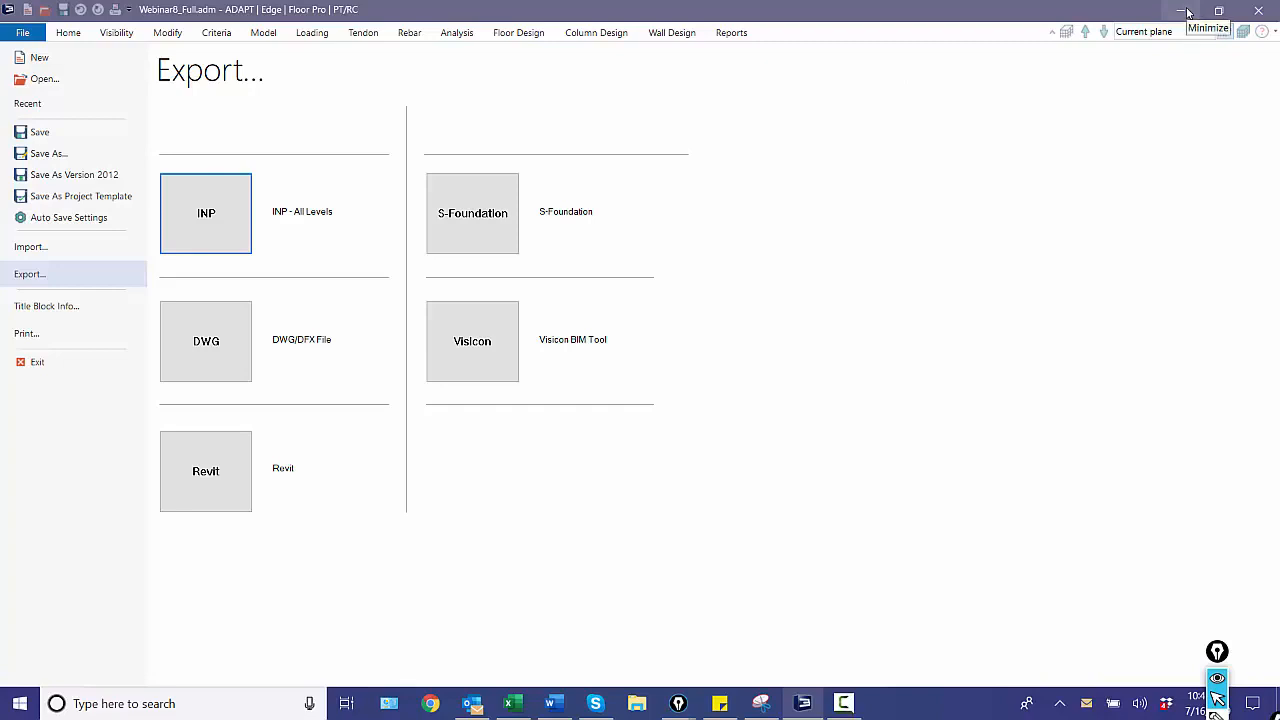
Create a new file from the Default option, saving the changes to Webinar8_Full.adm.
left_click(28, 58)
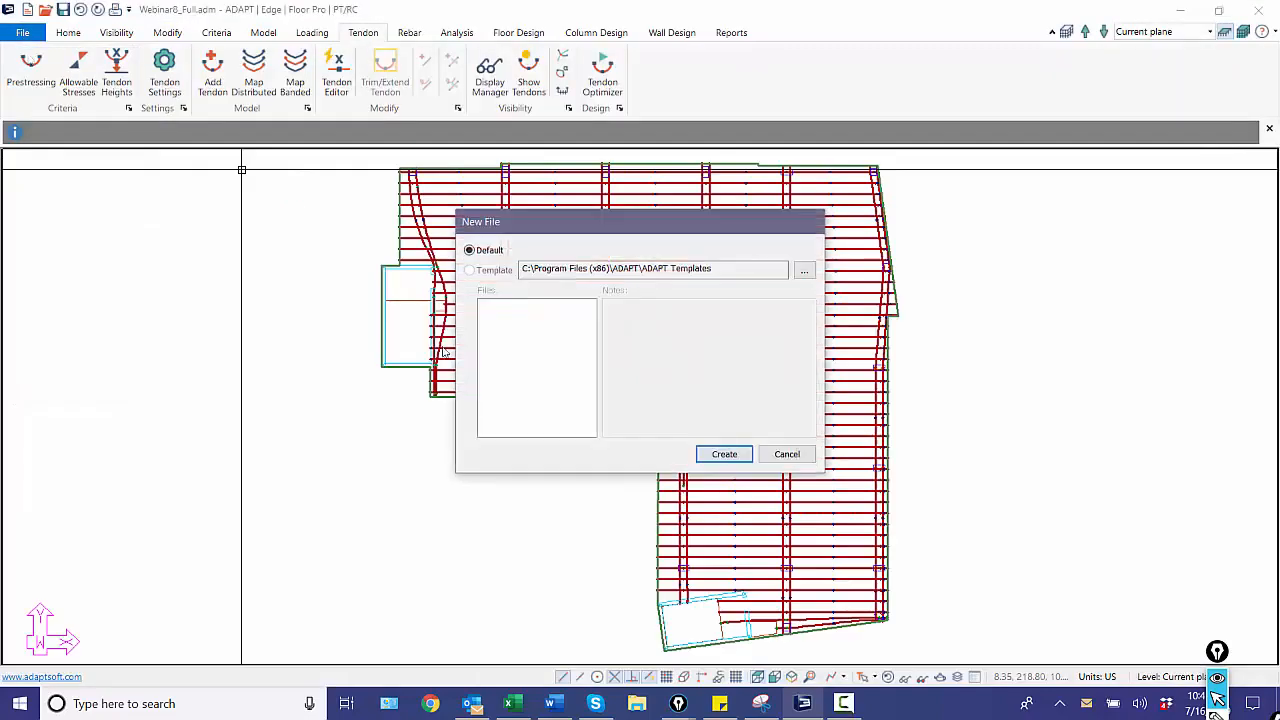
left_click(704, 454)
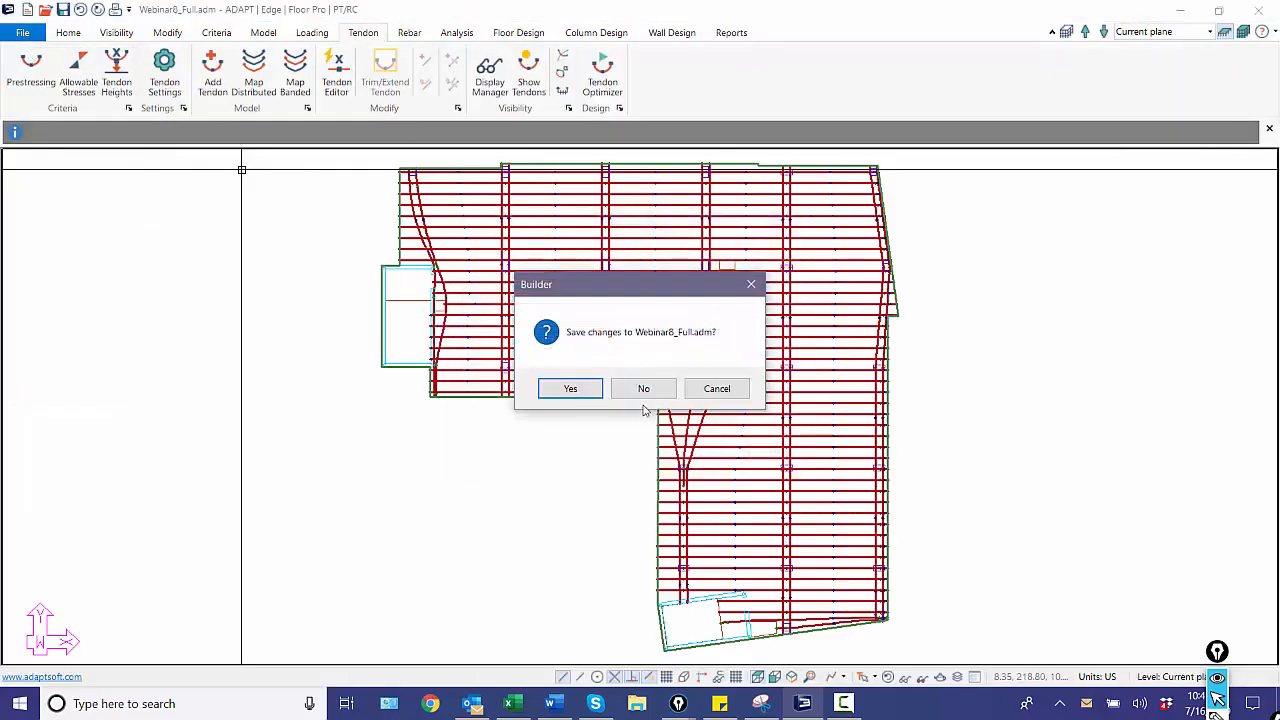
left_click(562, 387)
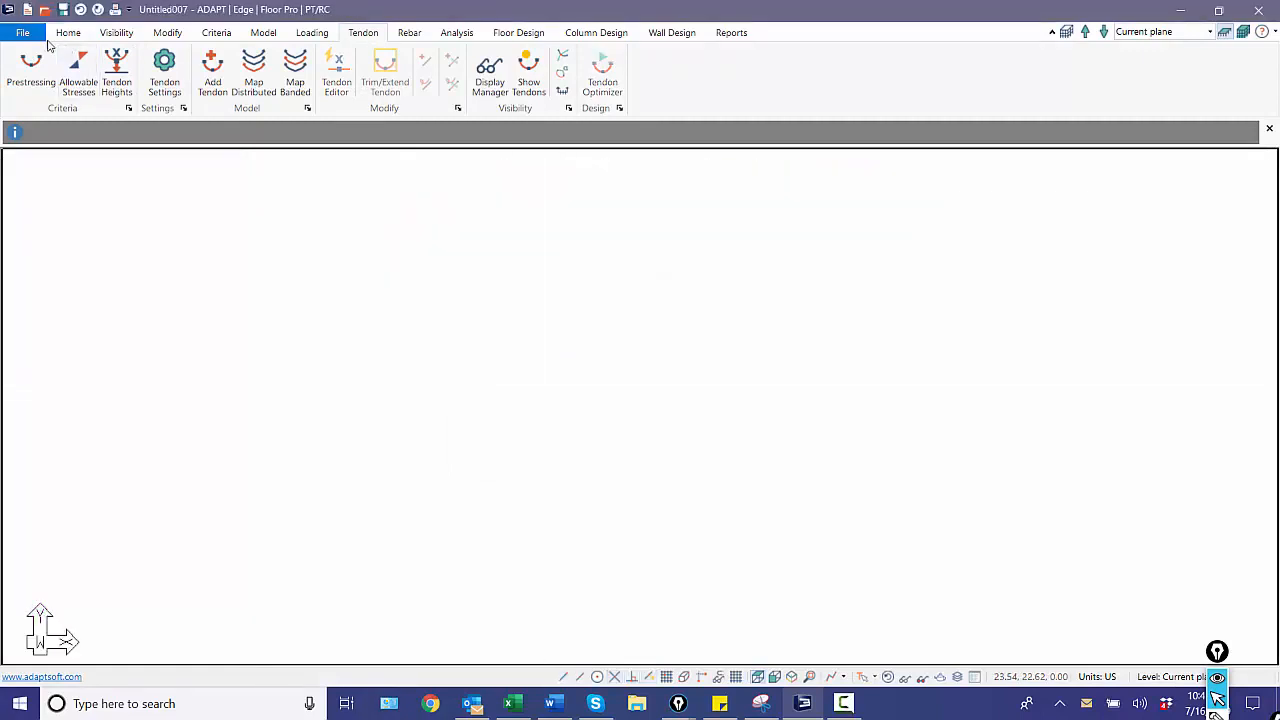
Start an INP import into the new model using testfile.INP.
left_click(22, 33)
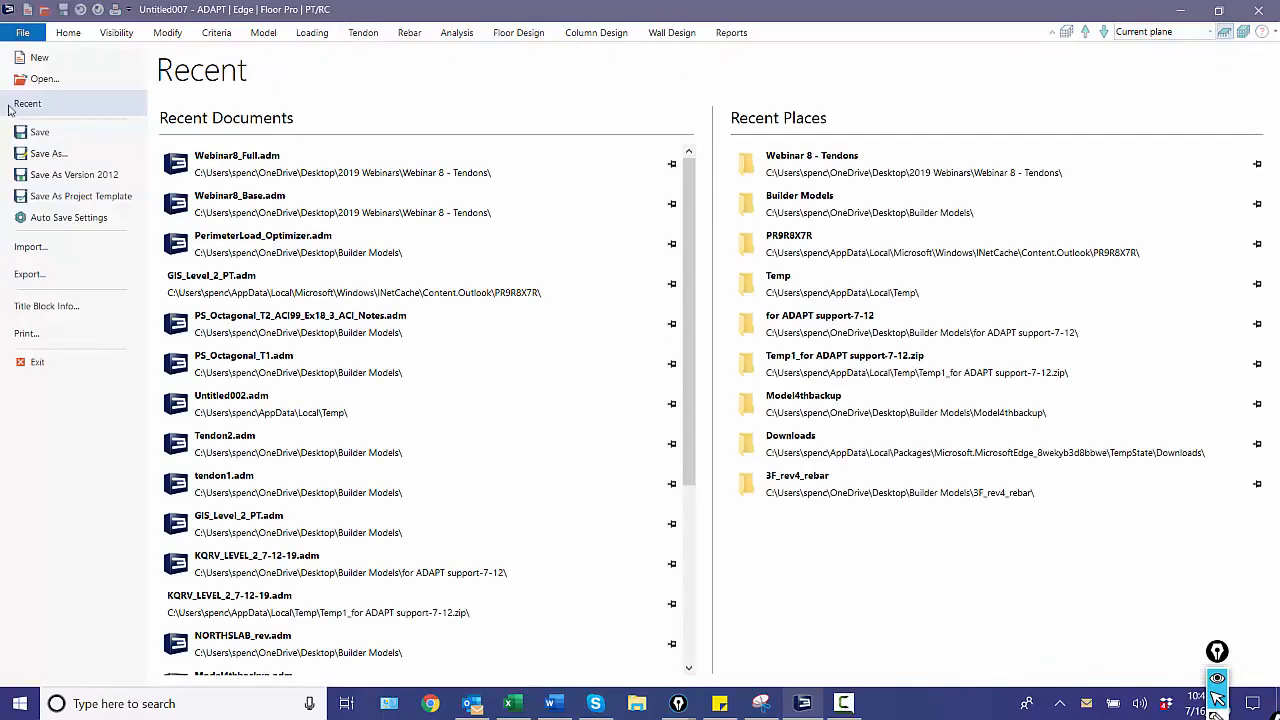
left_click(45, 248)
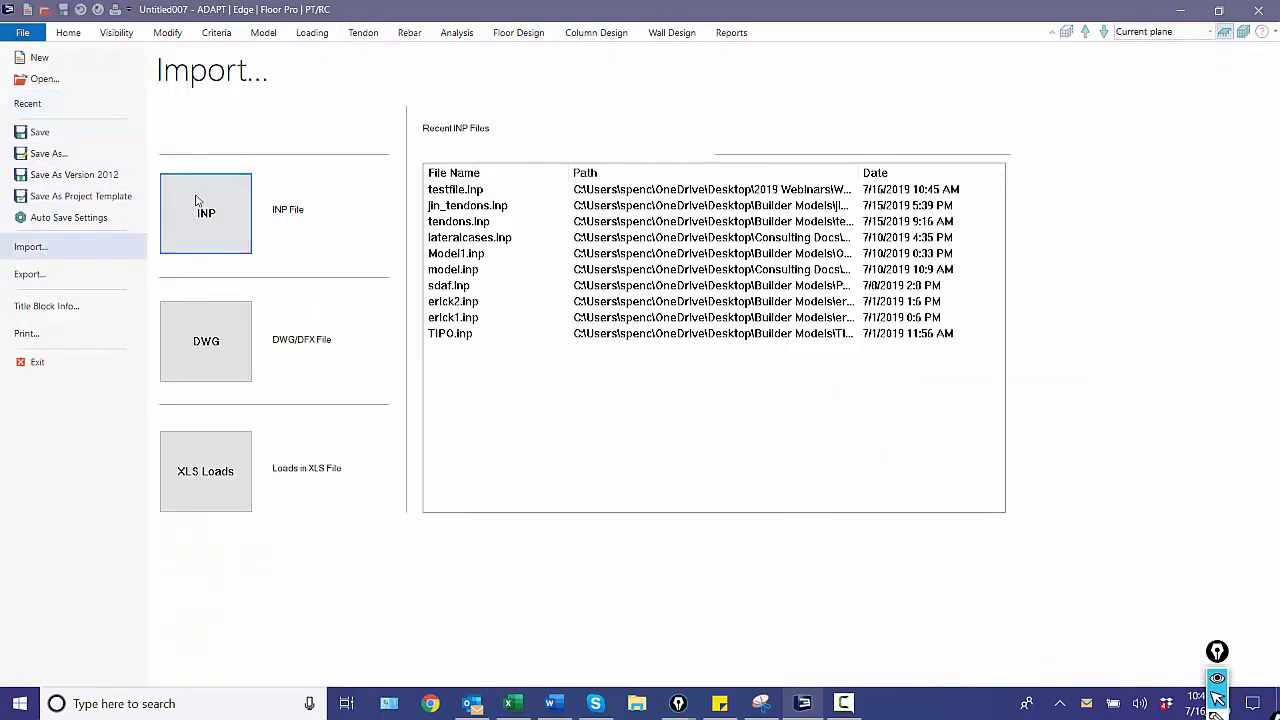
left_click(205, 205)
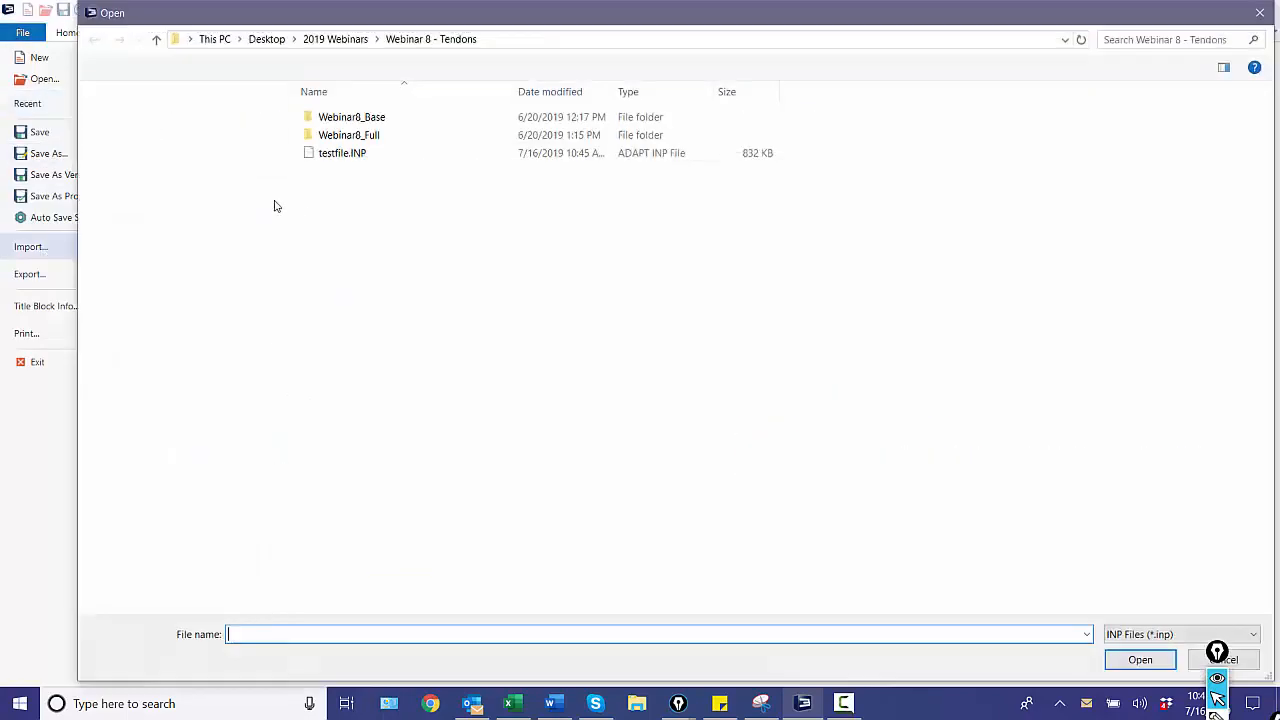
double_click(338, 153)
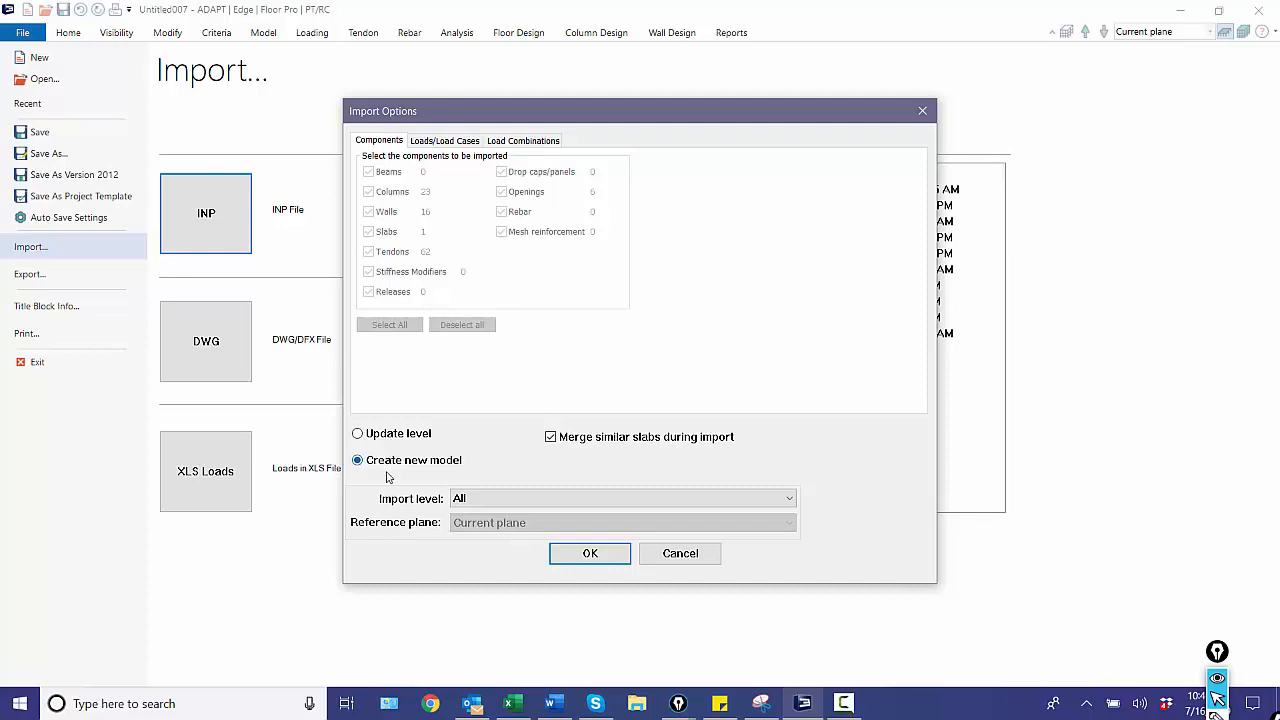
Try the Current plane import level for both a new model and Update level, and return to Create new model.
left_click(474, 500)
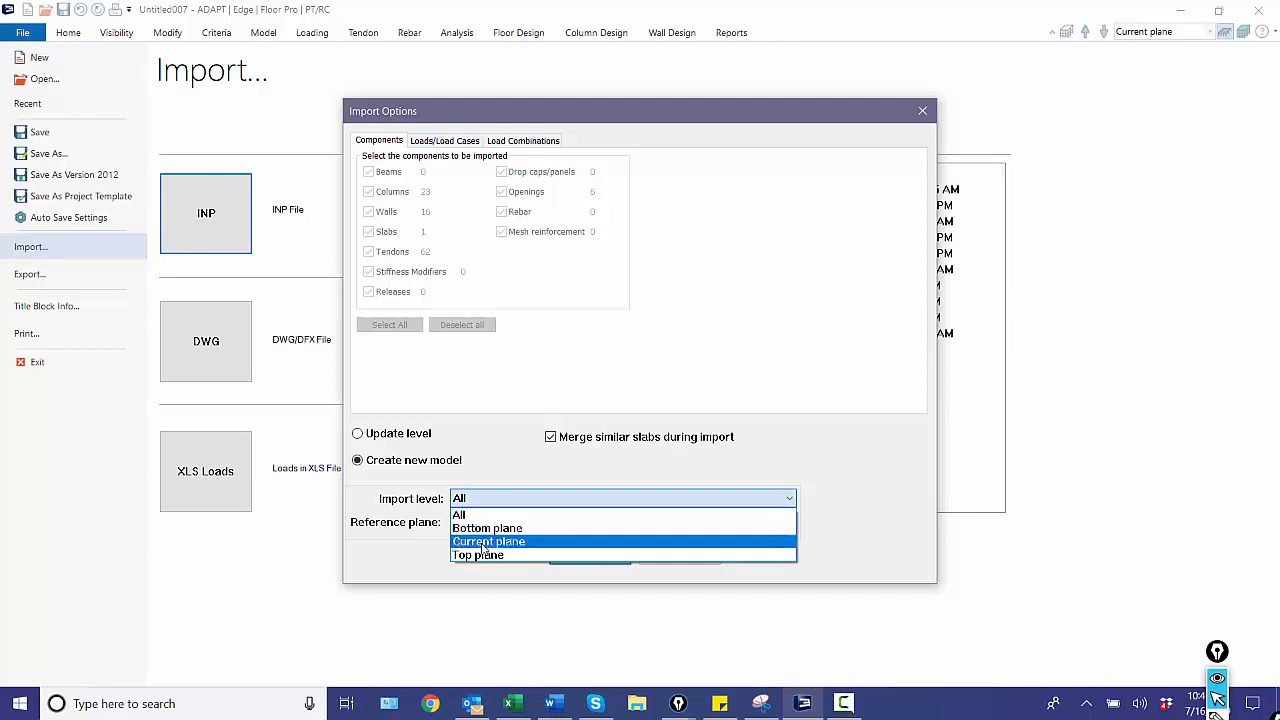
left_click(483, 543)
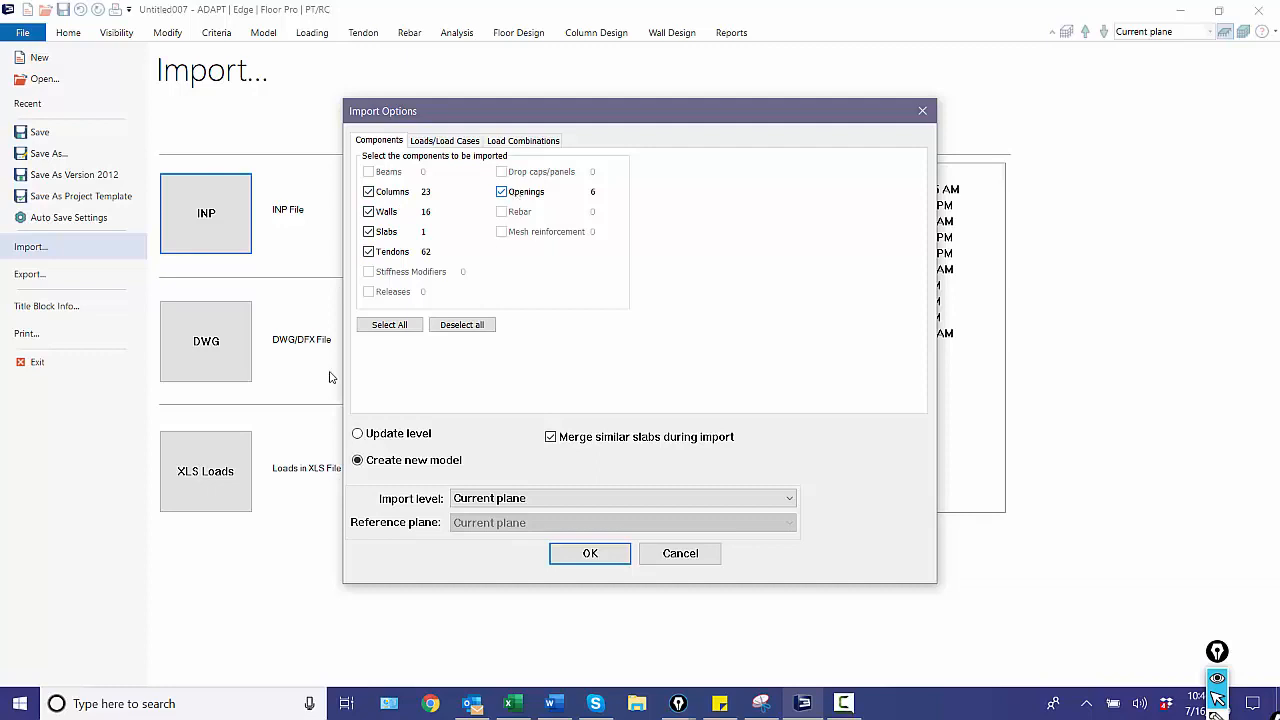
left_click(357, 435)
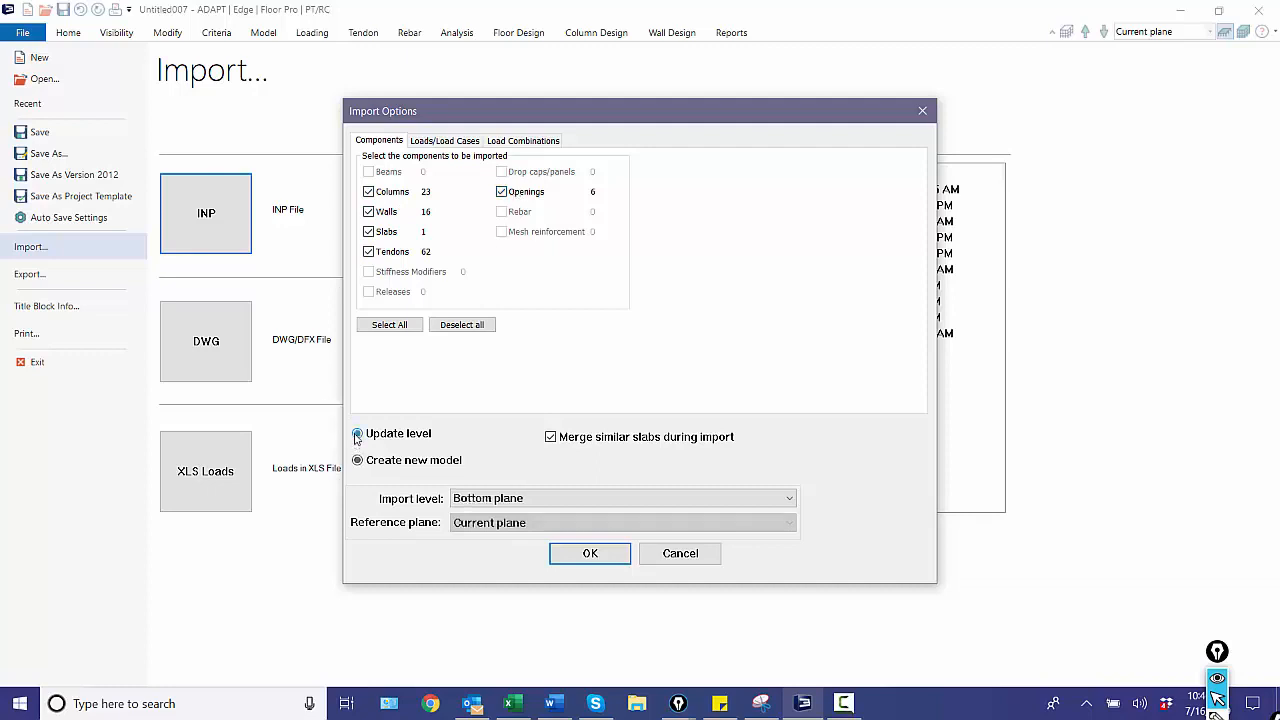
left_click(479, 499)
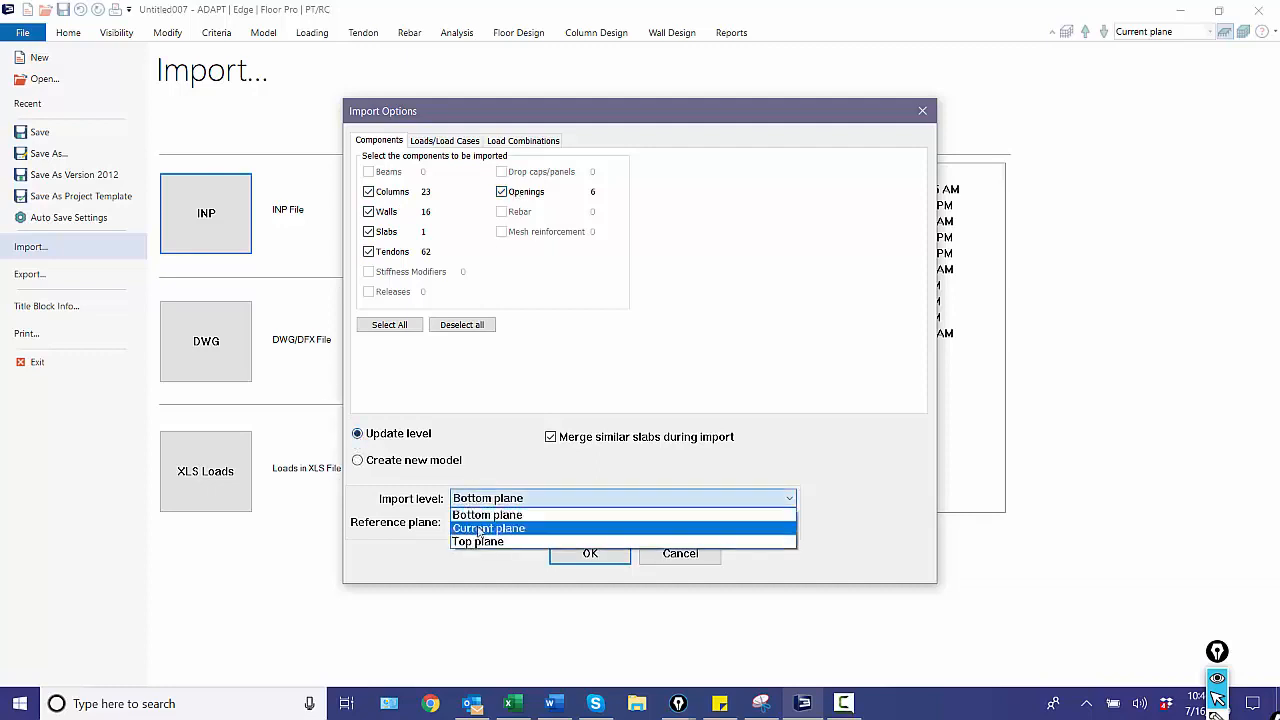
left_click(482, 528)
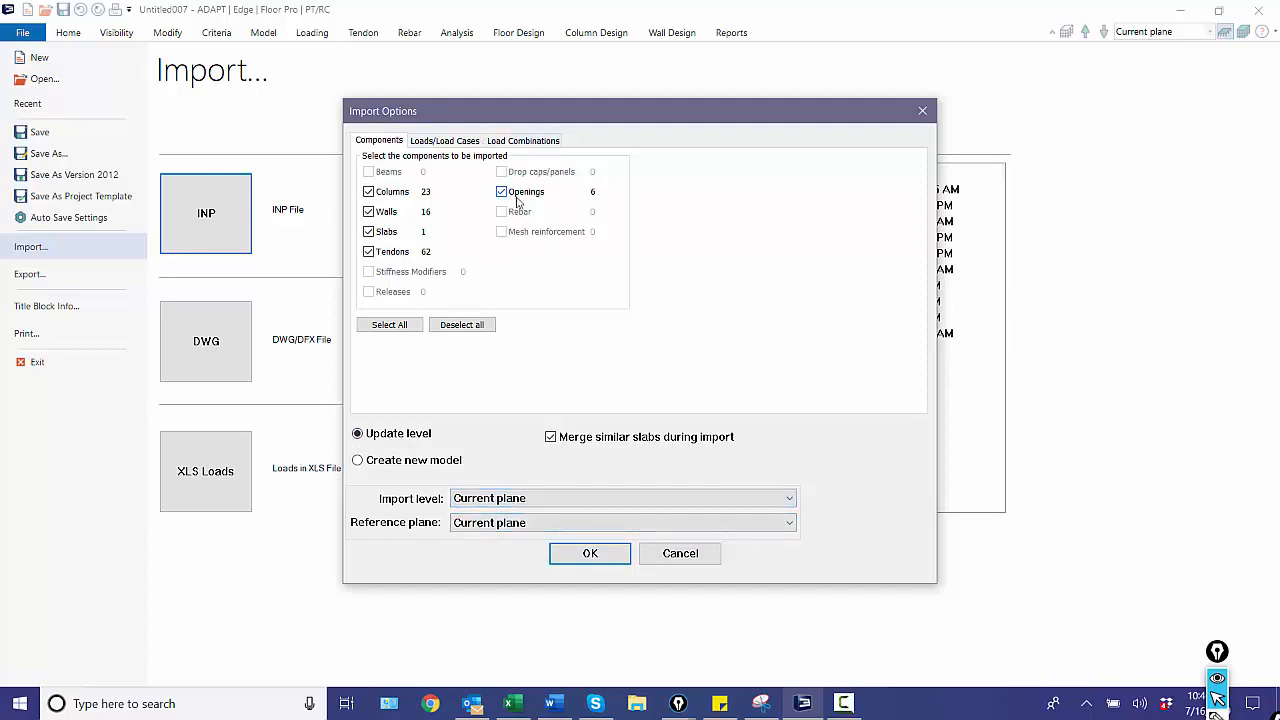
left_click(397, 462)
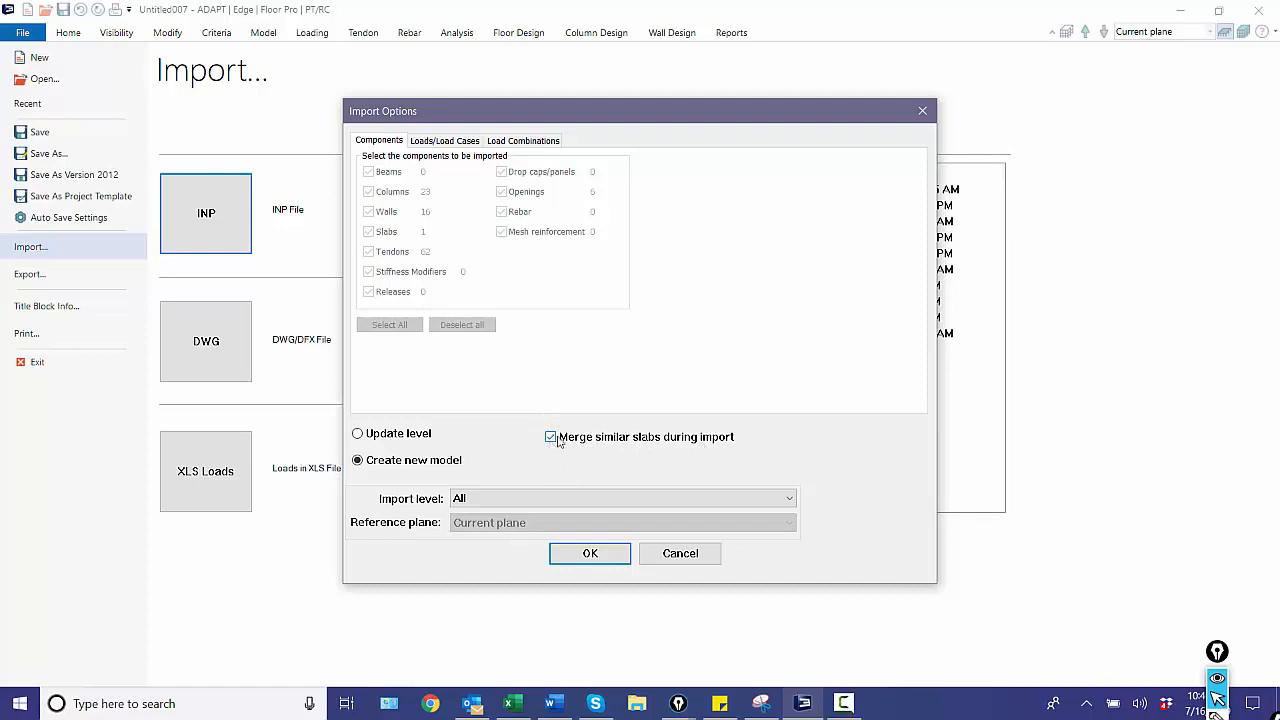
Set the Dead_load case to import Applied force only and map it to the existing Dead load.
left_click(464, 142)
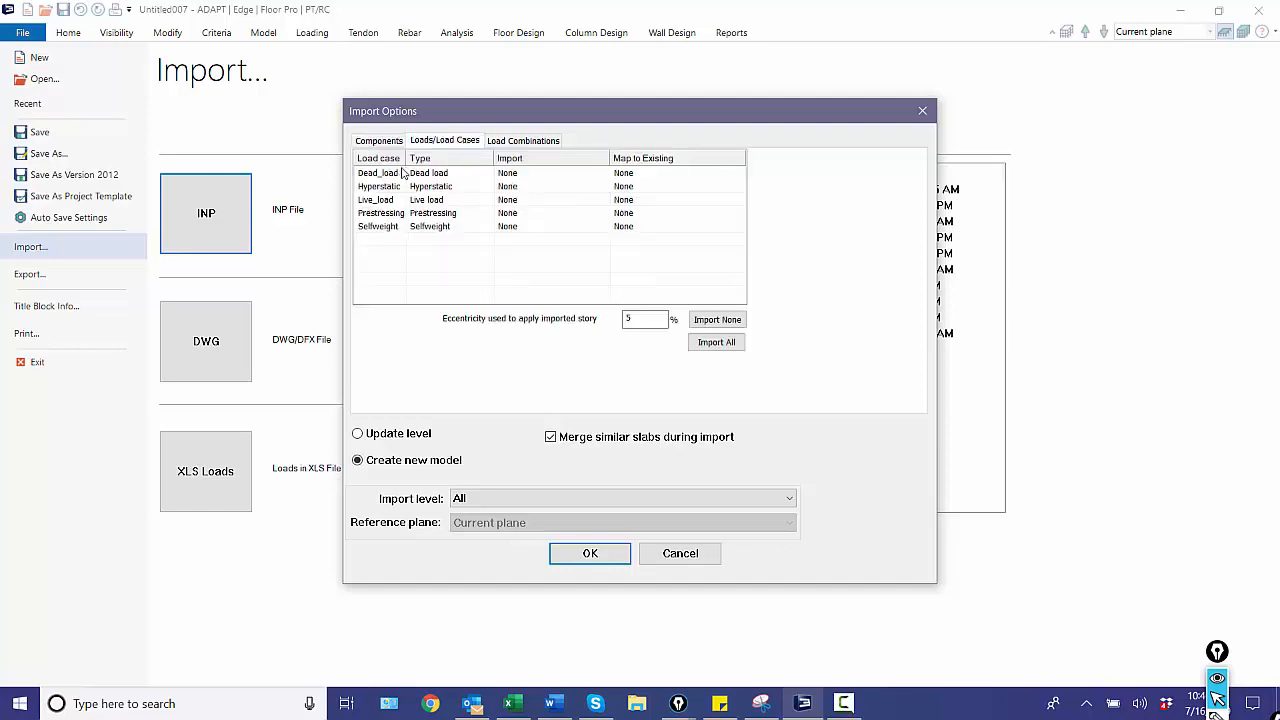
left_click_drag(405, 158, 421, 158)
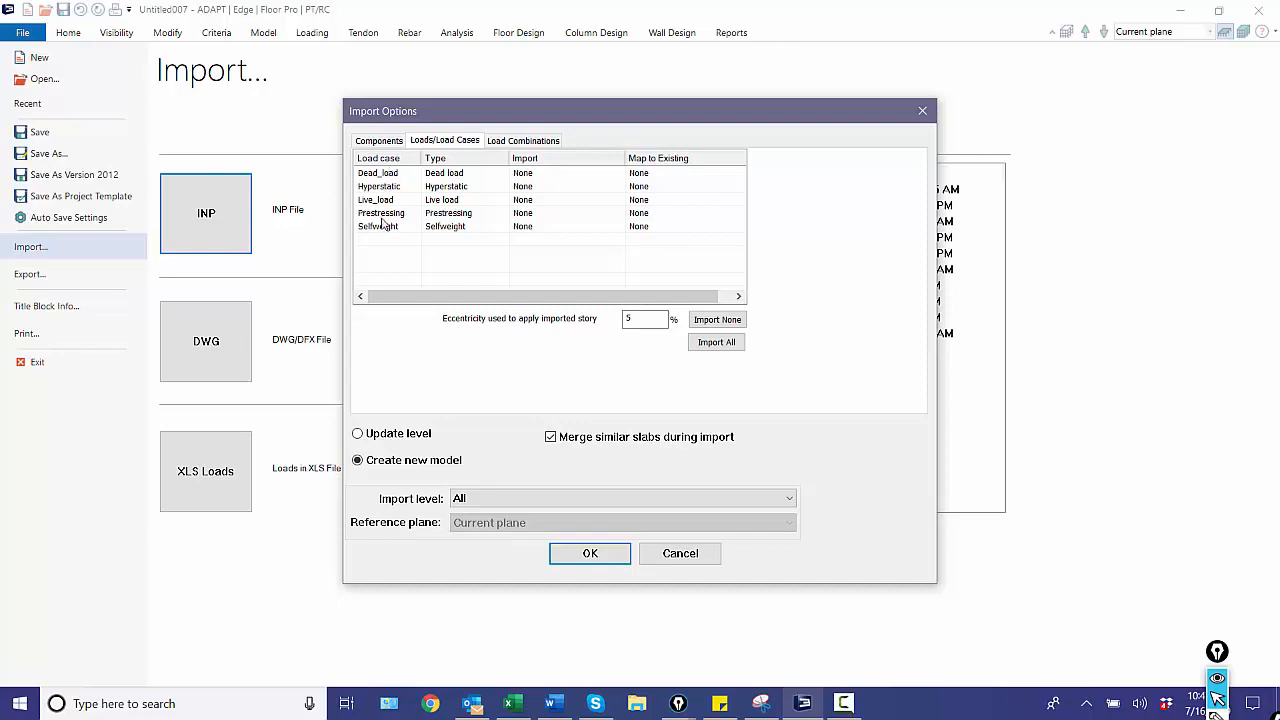
left_click(381, 175)
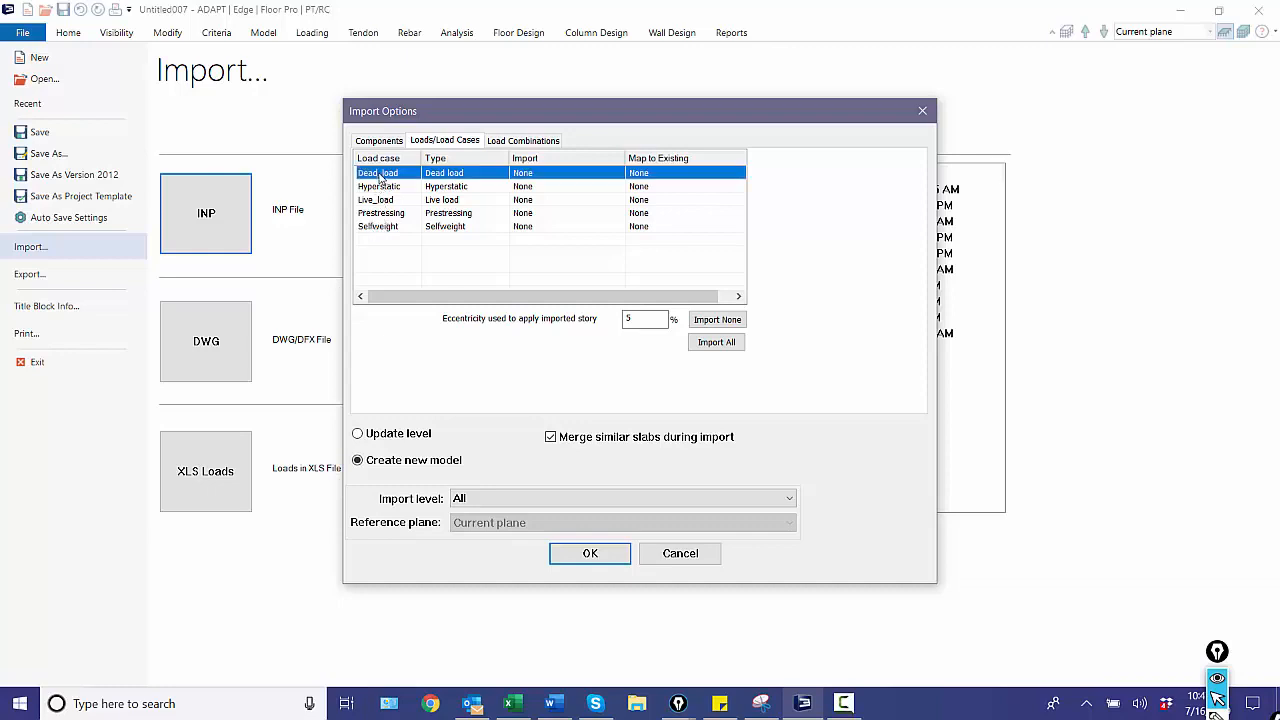
left_click(378, 199)
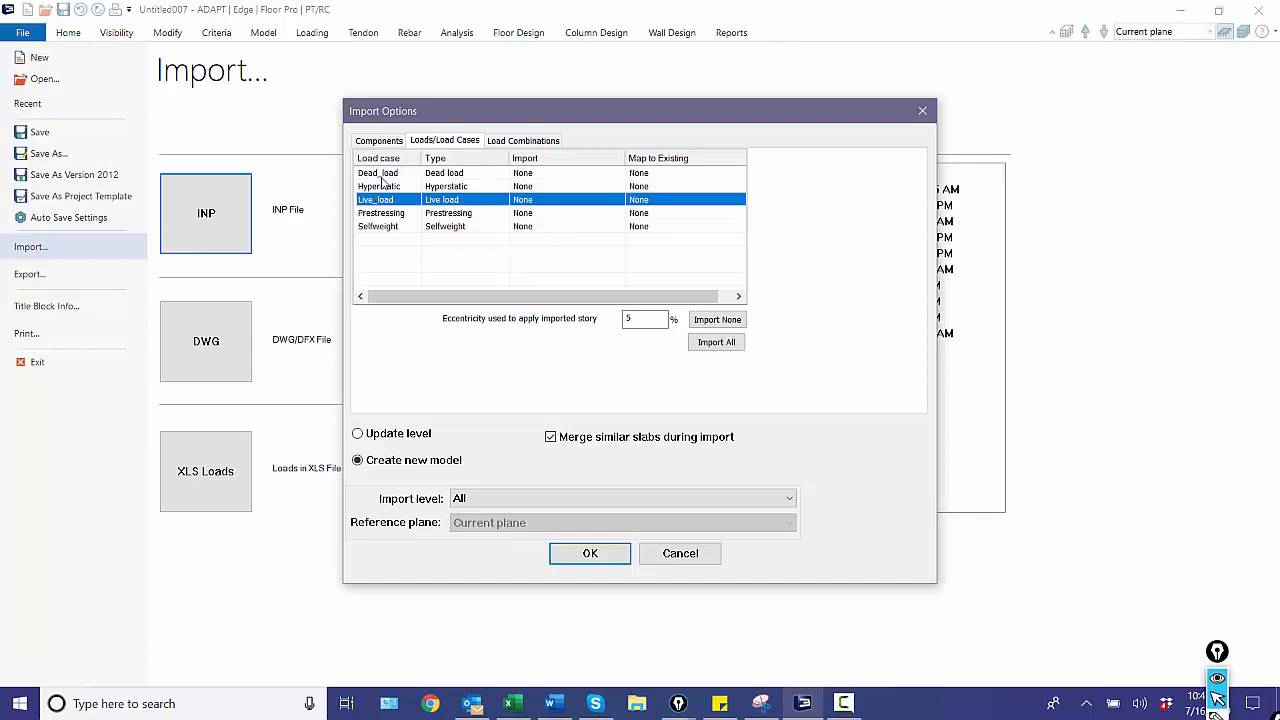
left_click(383, 176)
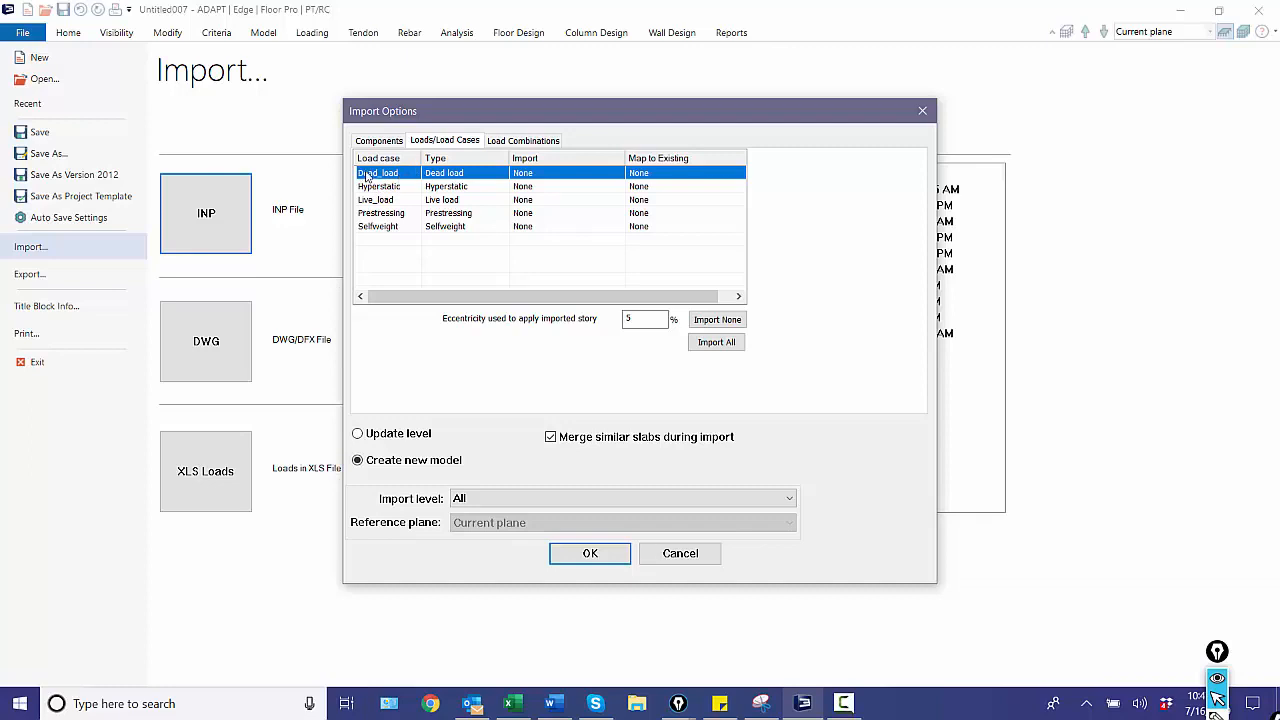
left_click(551, 176)
left_click(552, 199)
left_click(587, 176)
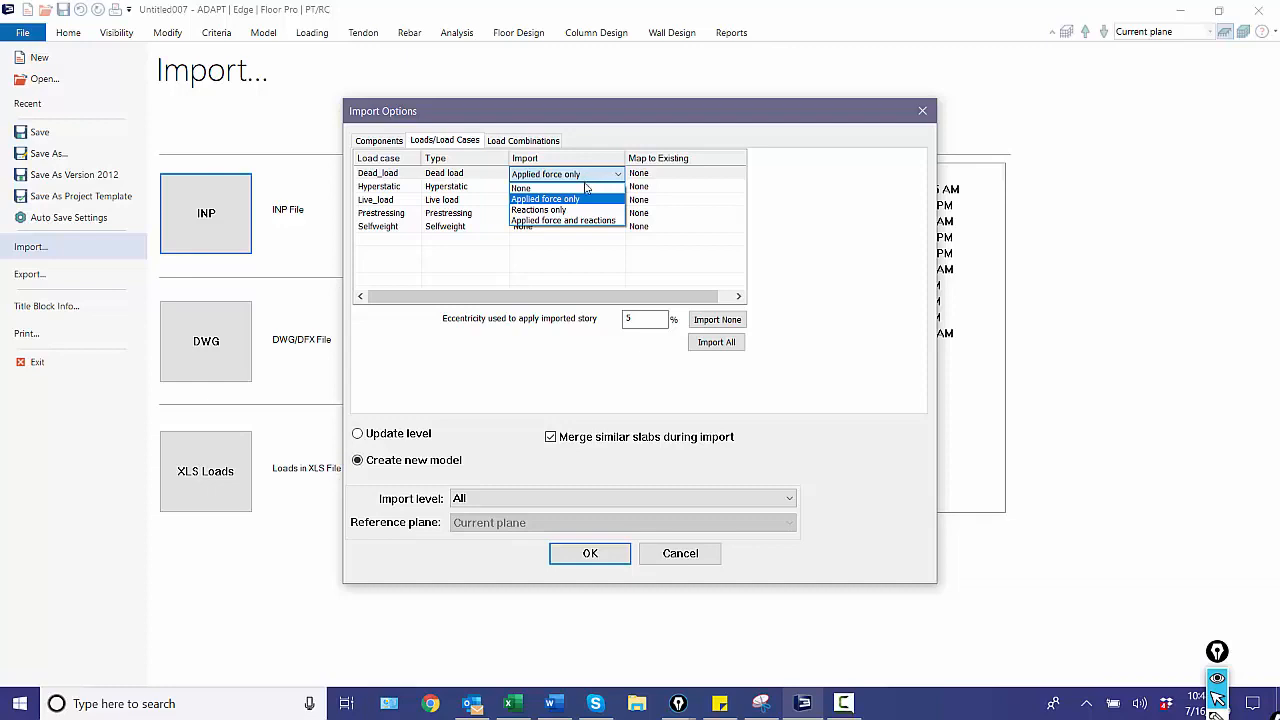
left_click(580, 200)
left_click(649, 174)
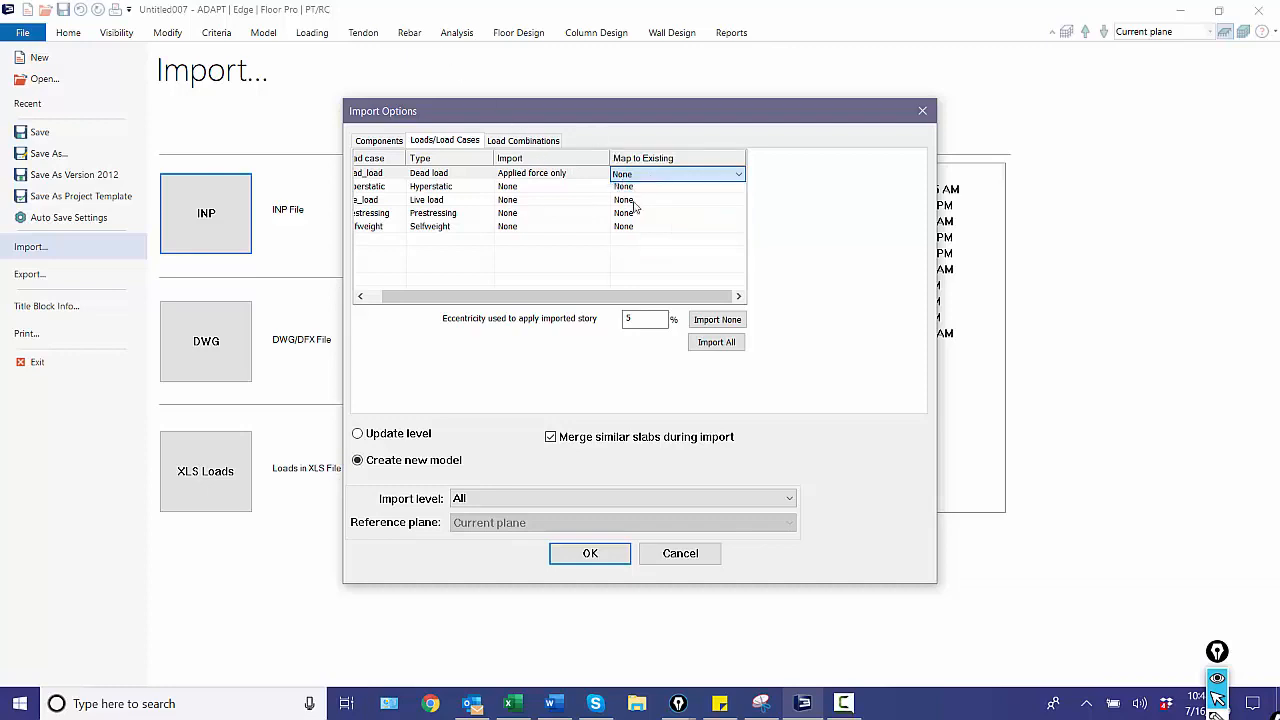
left_click(633, 199)
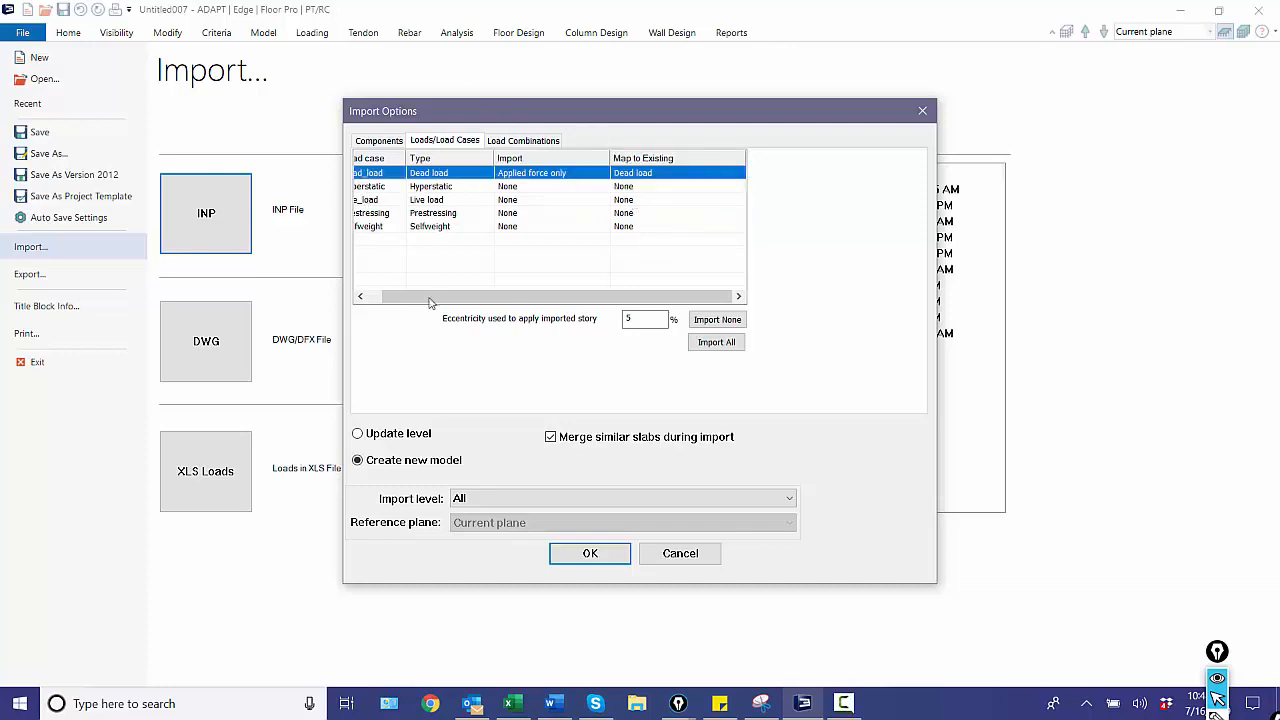
left_click_drag(429, 297, 337, 312)
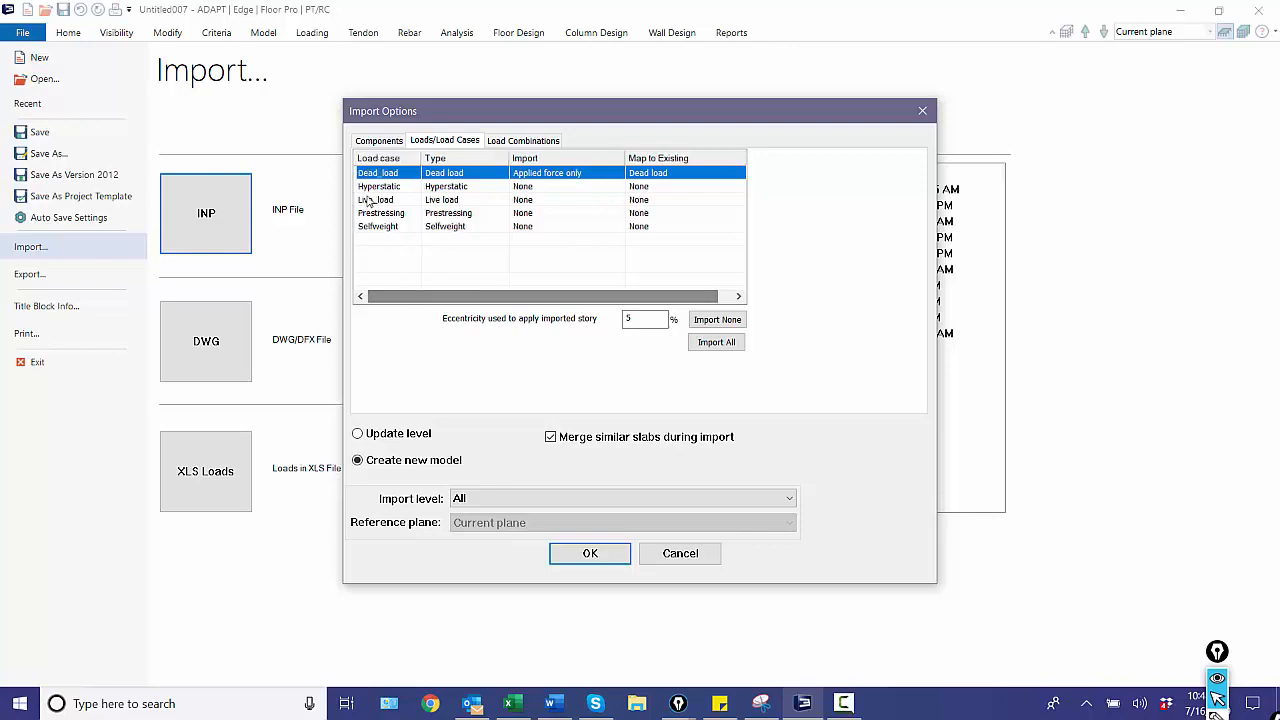
Set the Live_load case to import Applied force only and map it to the existing Live load.
left_click(377, 188)
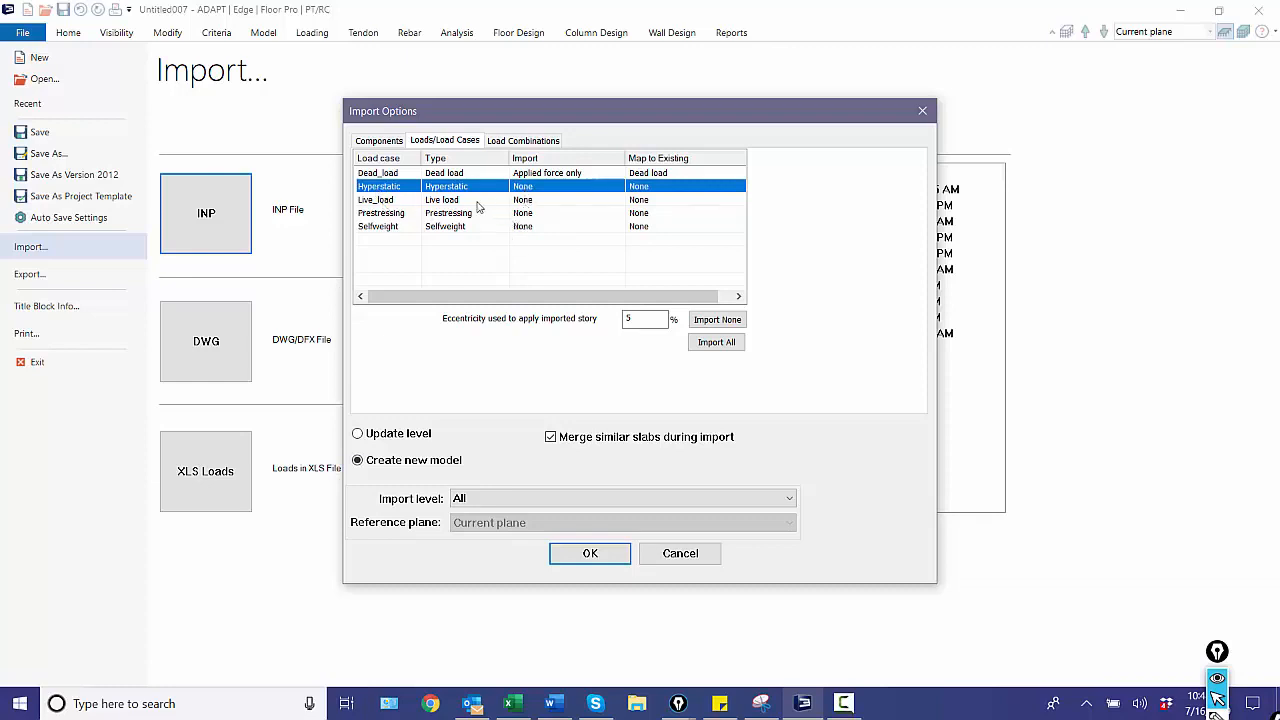
left_click(535, 203)
left_click(535, 205)
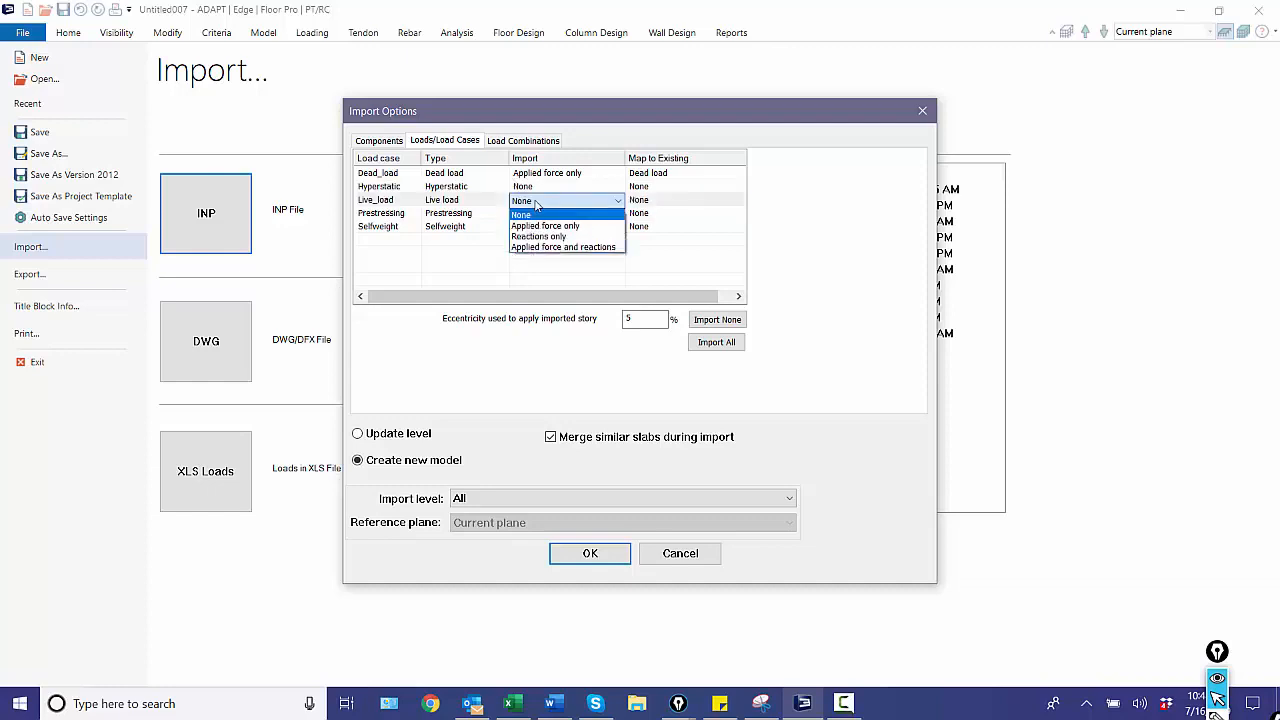
left_click(537, 222)
left_click(645, 204)
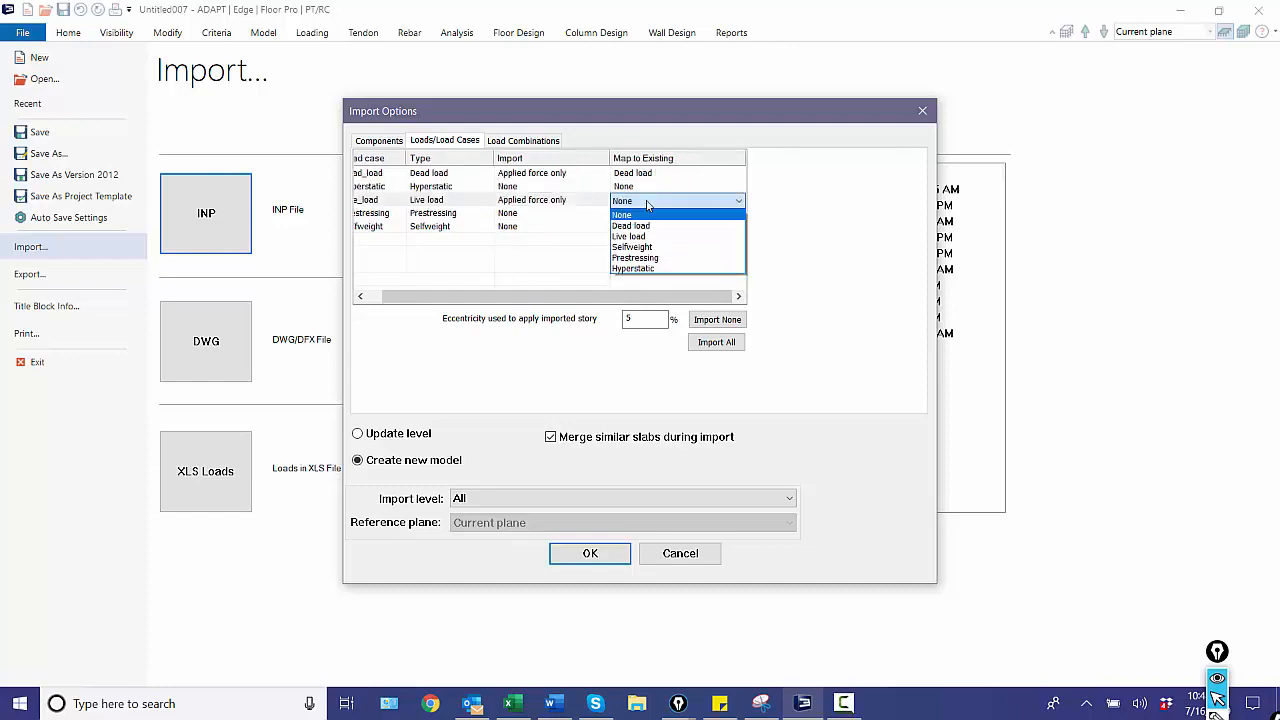
left_click(645, 231)
left_click(392, 229)
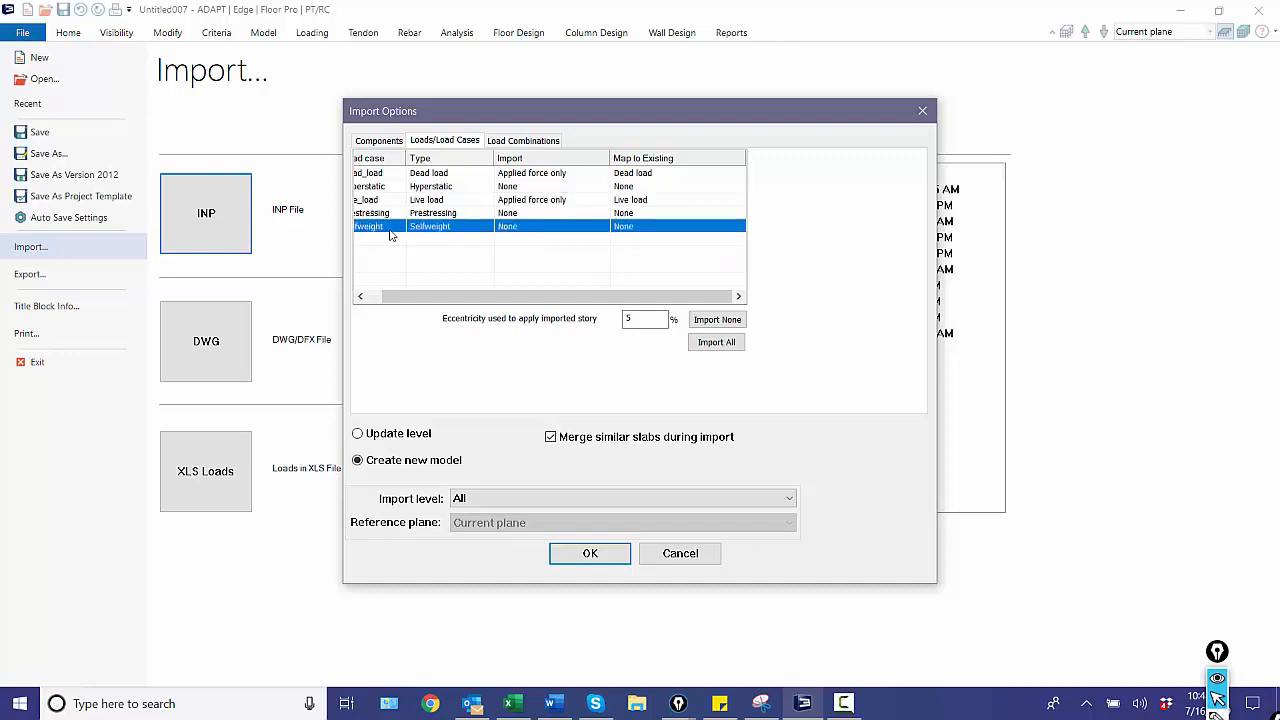
left_click_drag(460, 297, 376, 293)
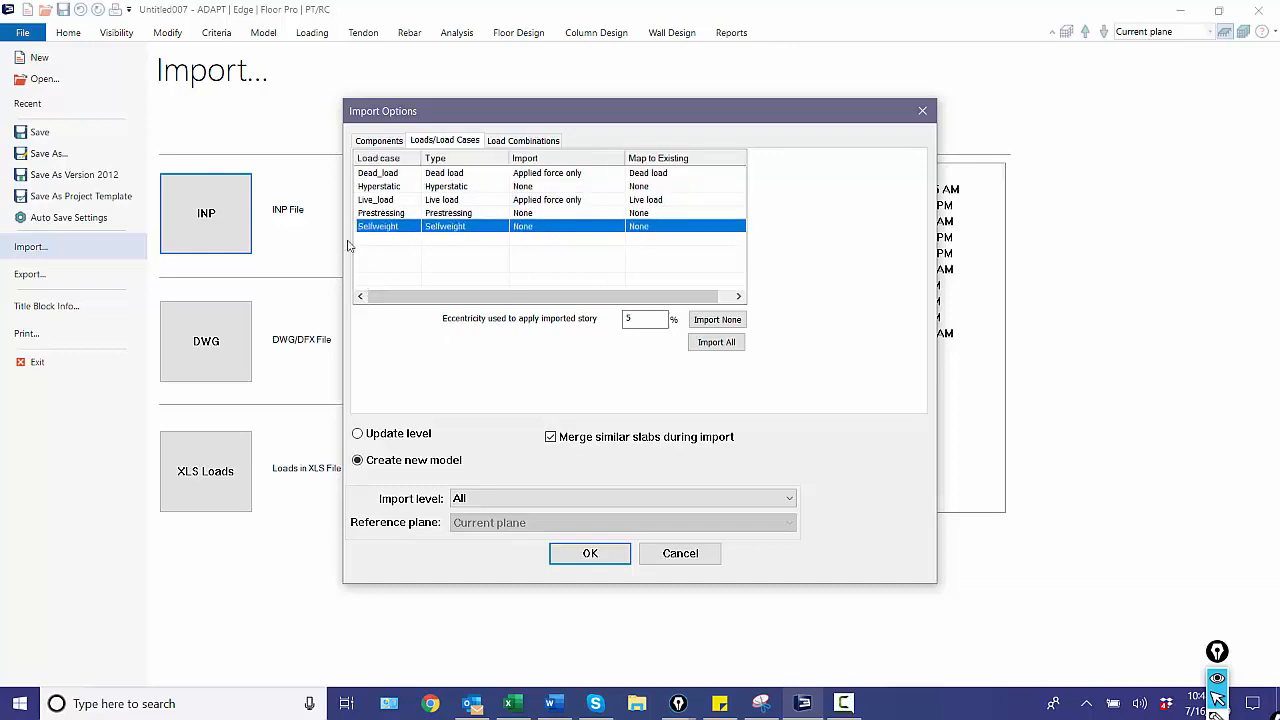
Check the load combinations marked for import and import all levels as a new model.
left_click(521, 142)
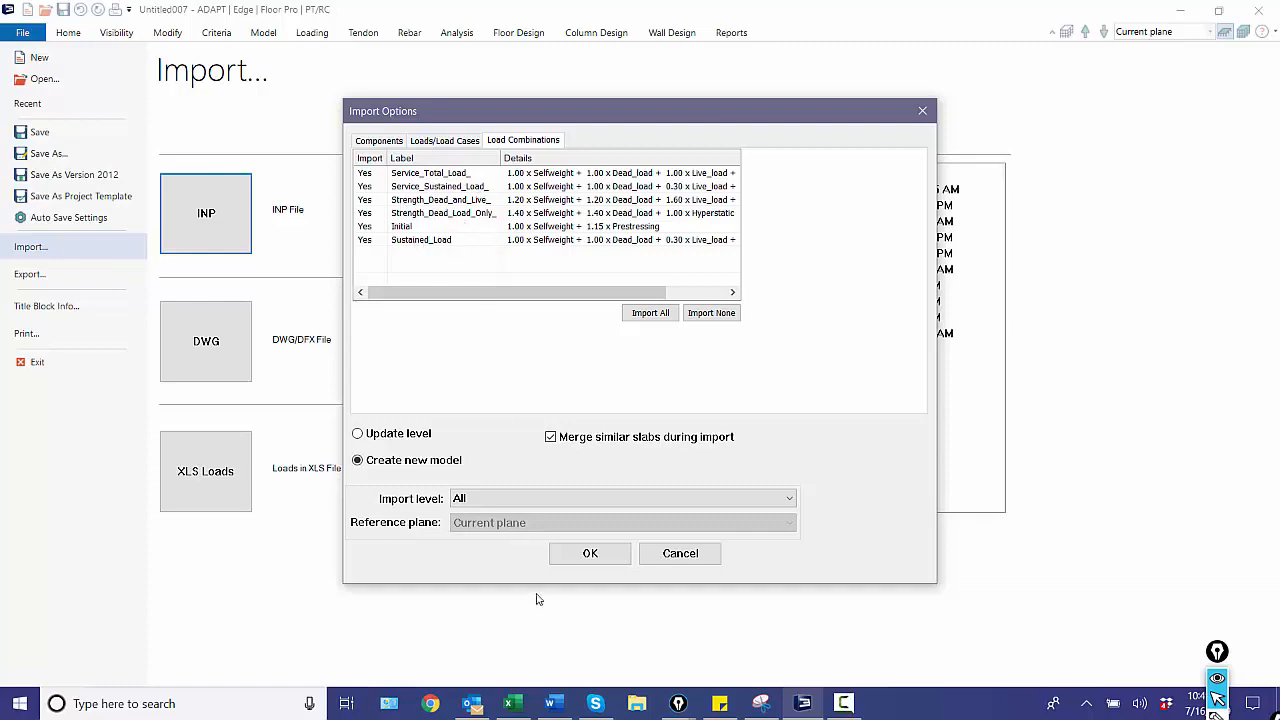
left_click(580, 556)
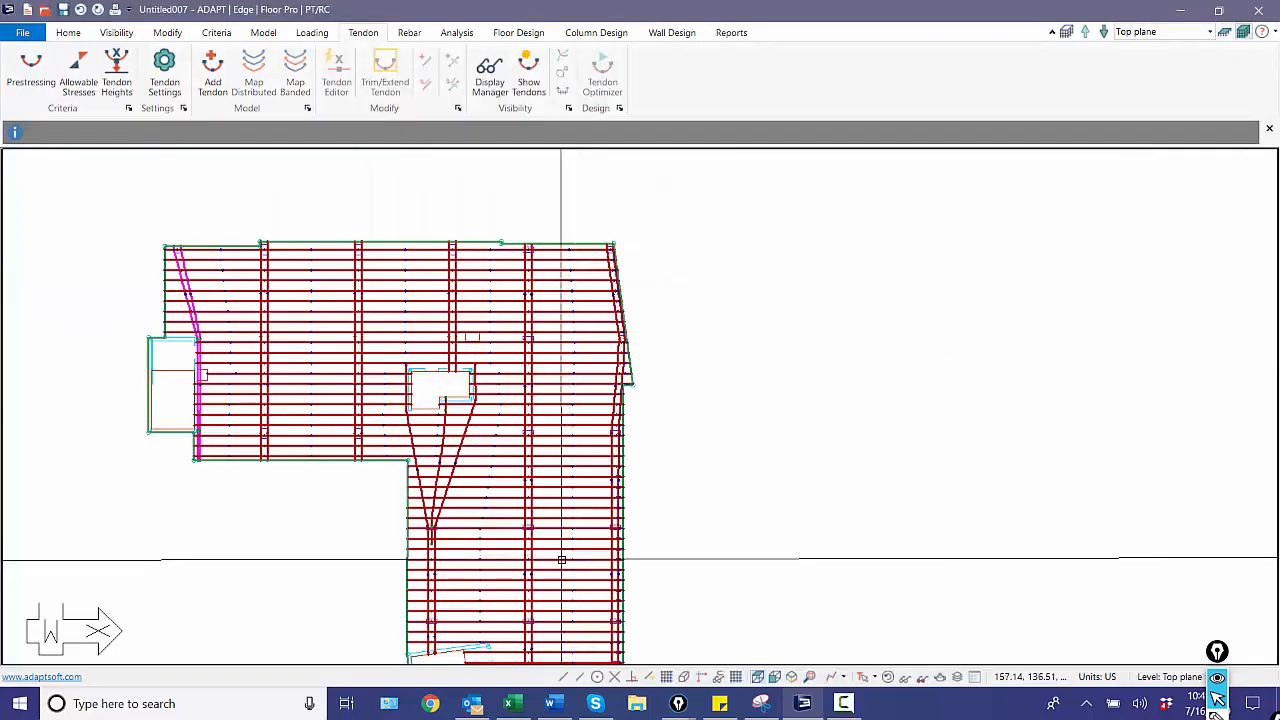
Check the general load cases of the imported model in the load case library.
middle_click_drag(649, 551, 826, 491)
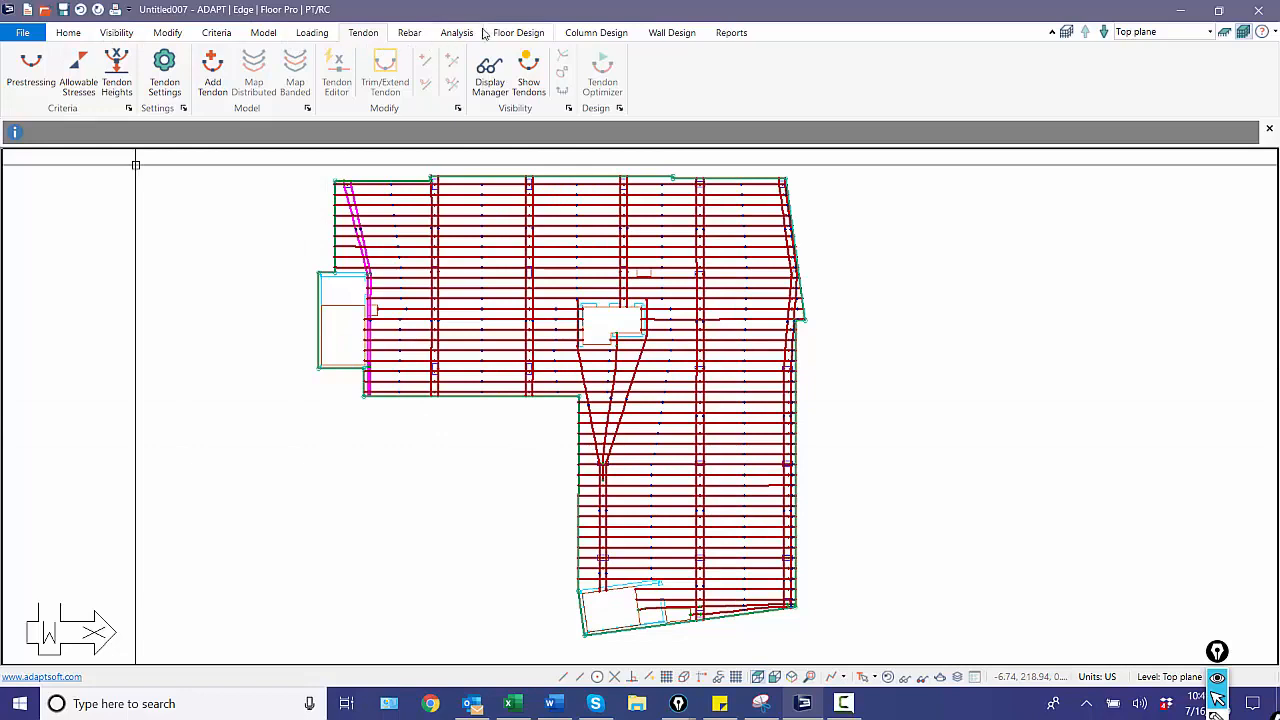
left_click(316, 34)
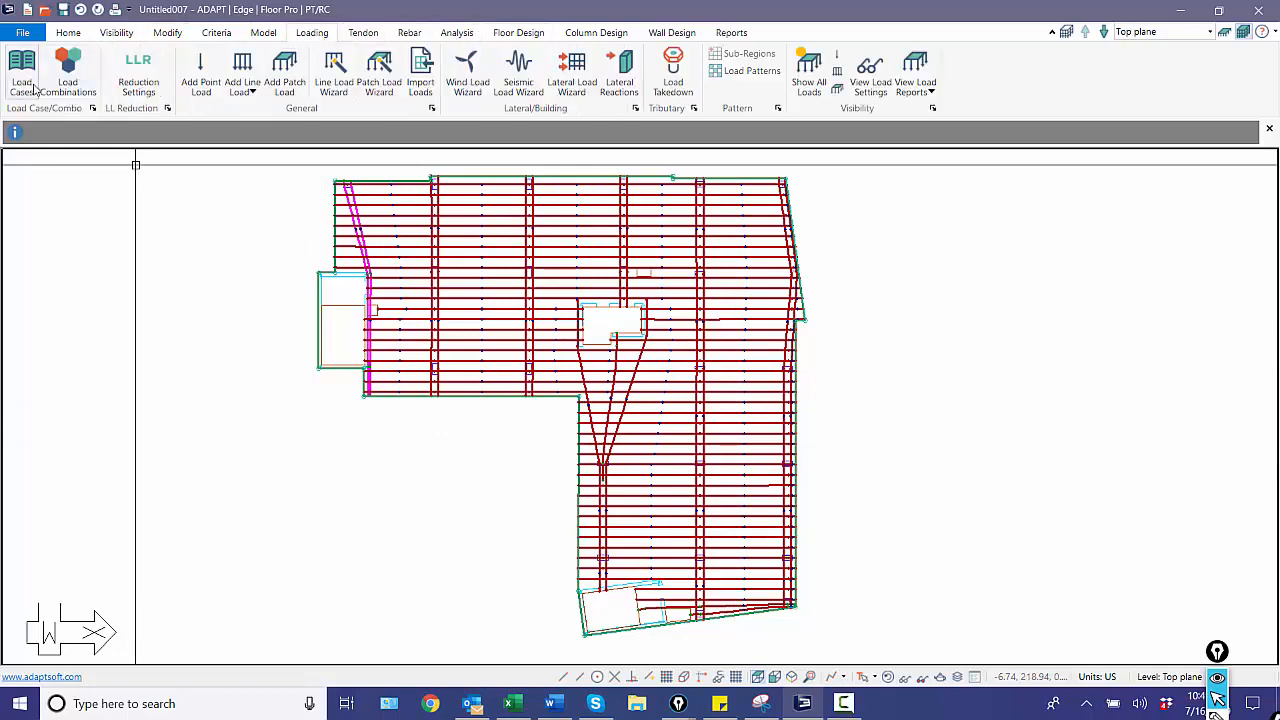
left_click(24, 72)
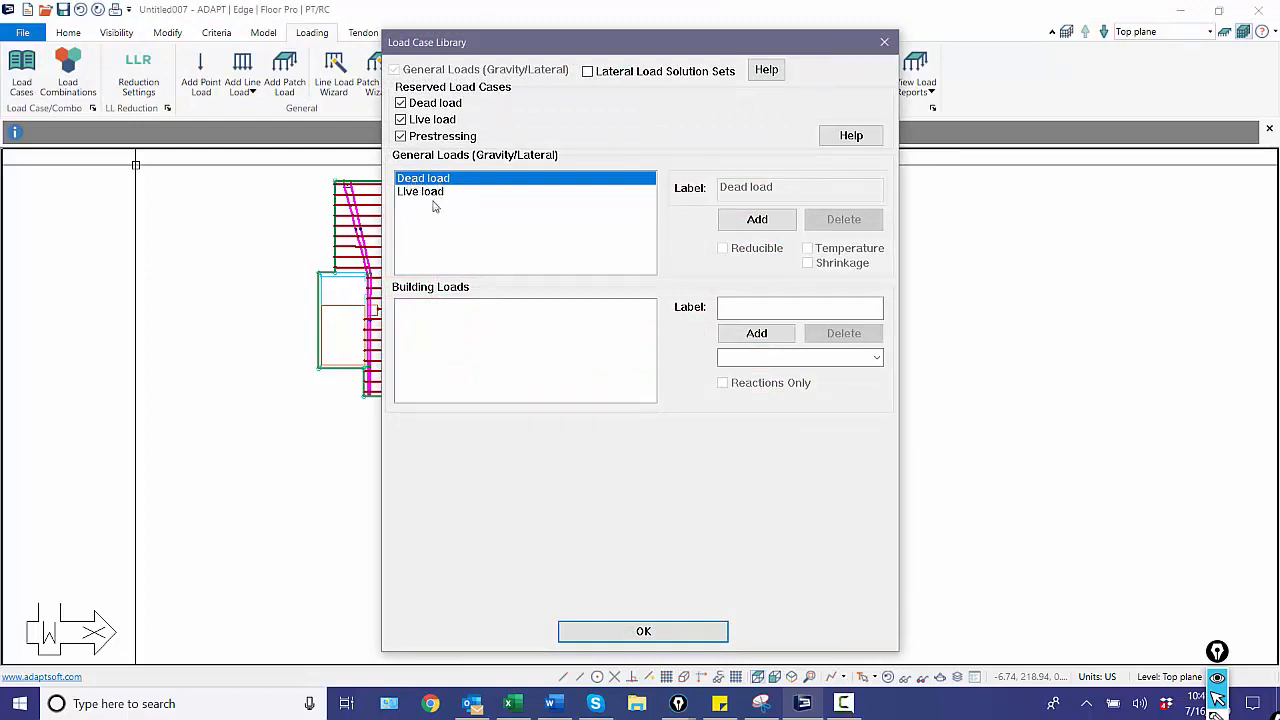
left_click(662, 630)
Examine the model's load combinations from Service(Total Load) through Initial.
left_click(67, 72)
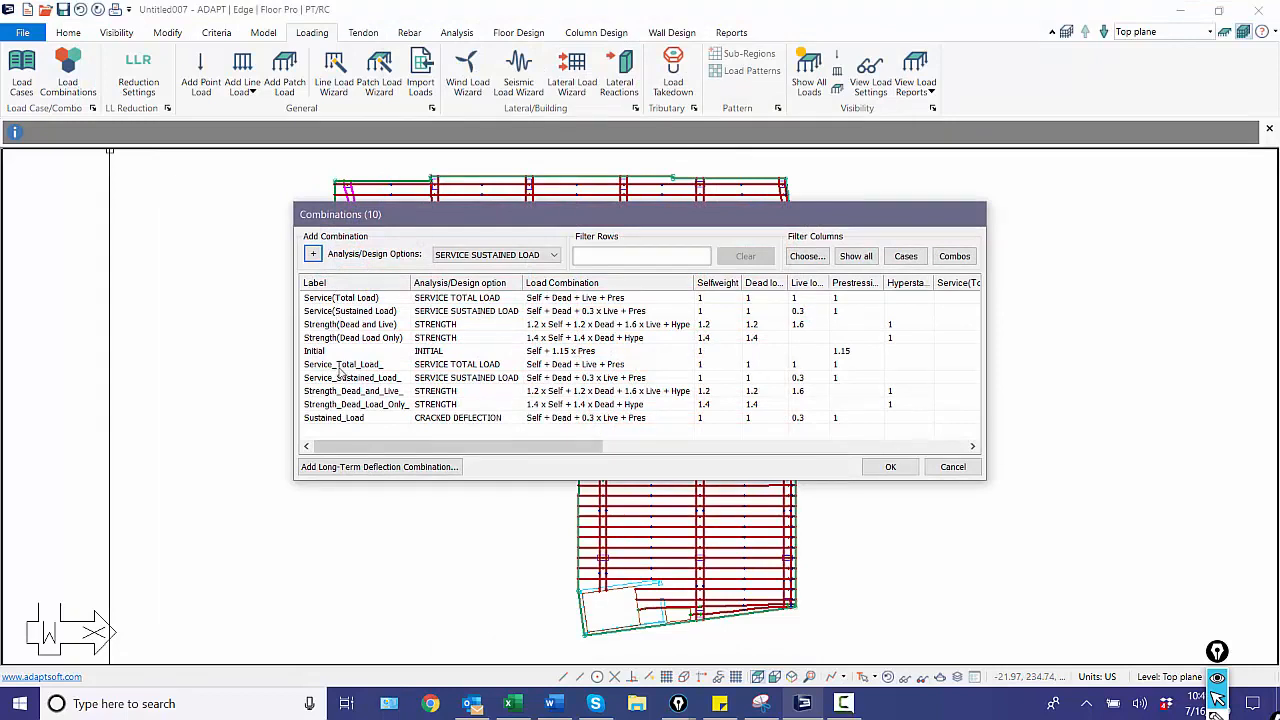
left_click(340, 299)
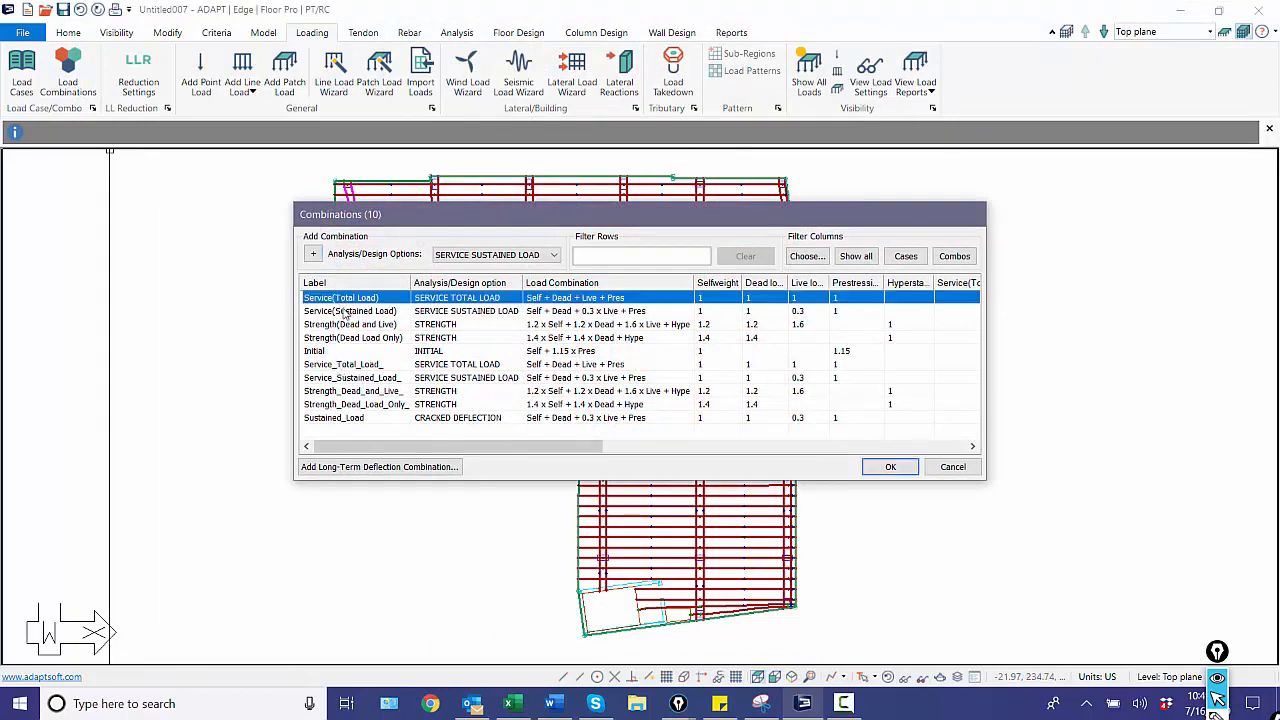
left_click(343, 311)
left_click(347, 324)
left_click(350, 338)
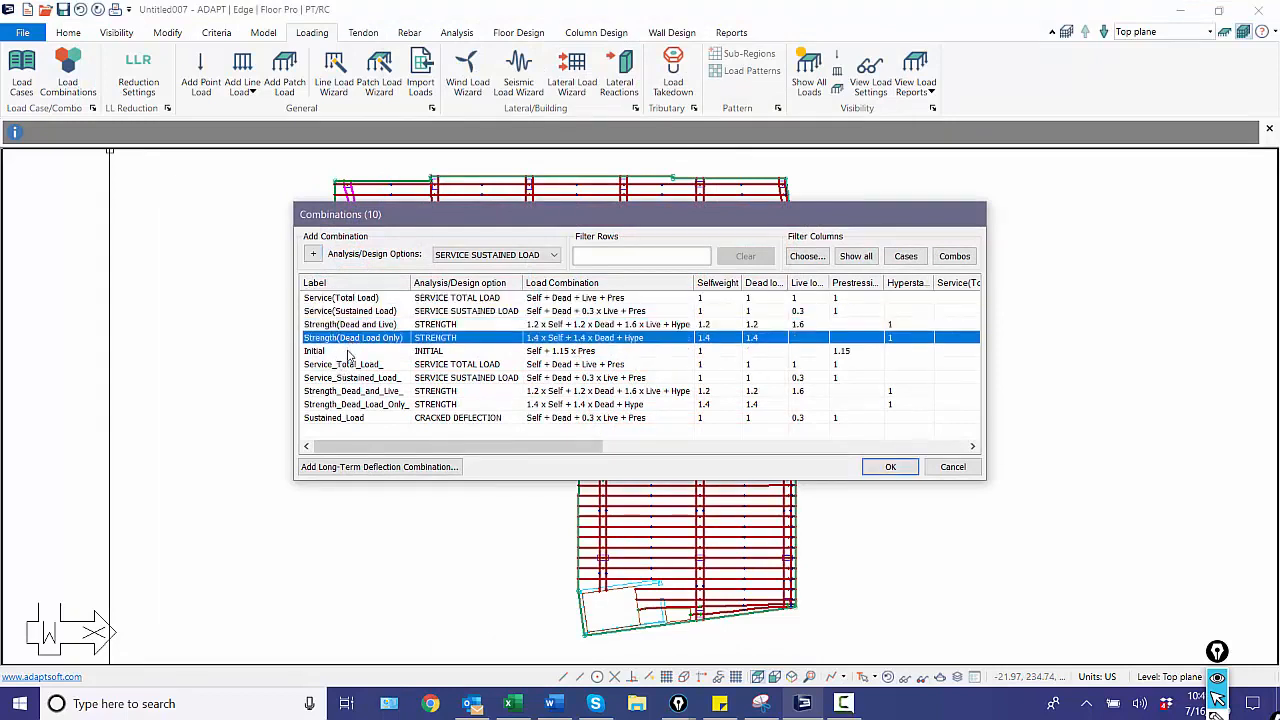
left_click(349, 352)
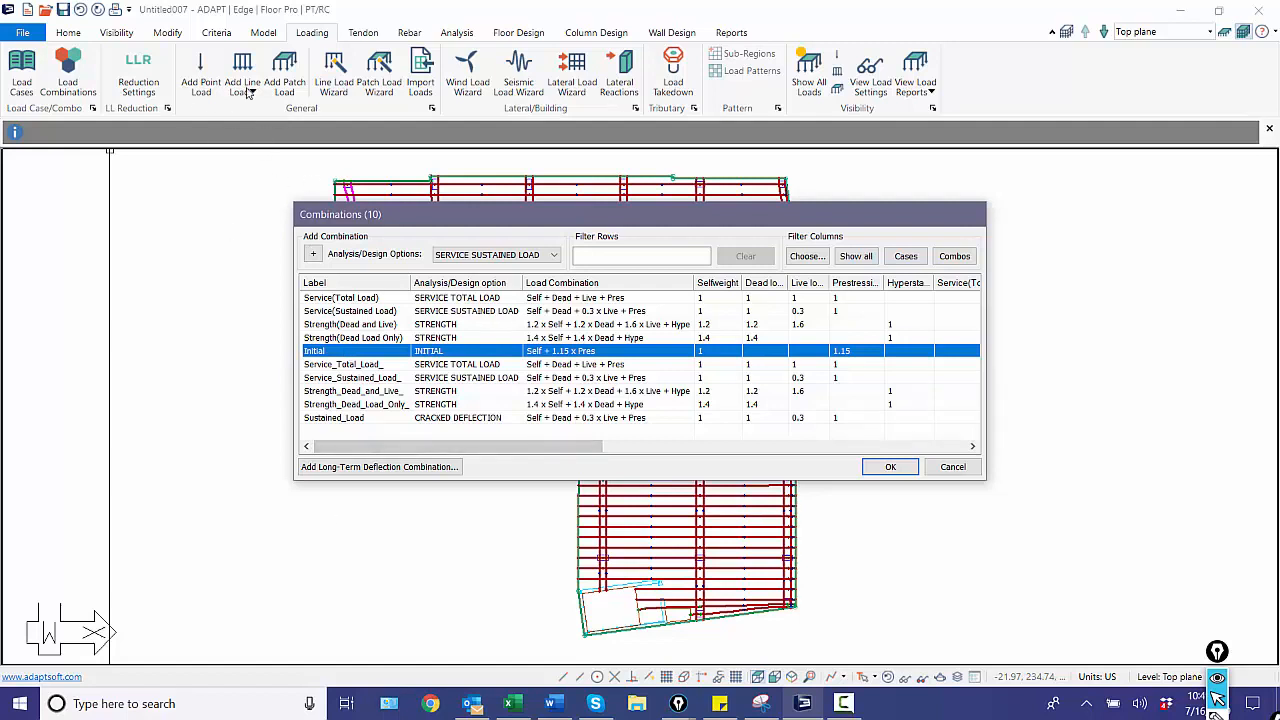
Delete the combinations Service_Total_Load_, Service_Sustained_Load_, Strength_Dead_and_Live_, Strength_Dead_Load_Only_ and Sustained_Load, and accept the list.
left_click(336, 365)
left_click(336, 378)
left_click(336, 365)
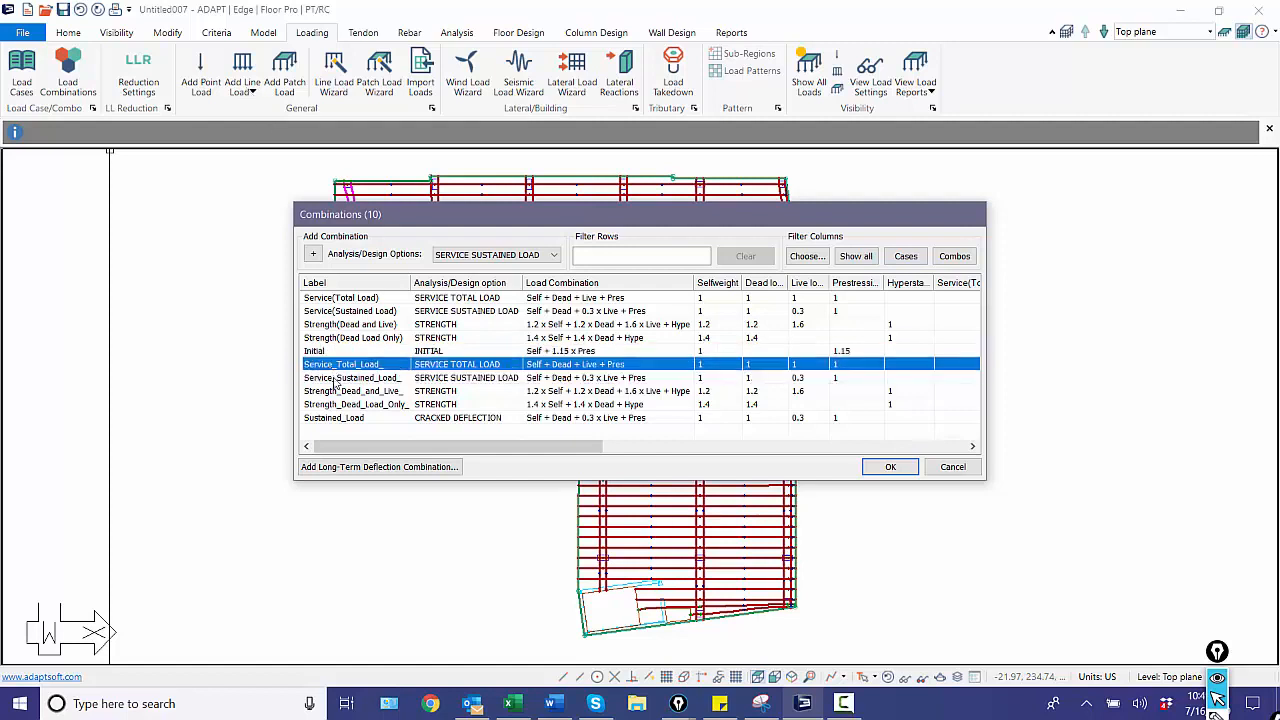
left_click(336, 379)
left_click(336, 365)
key("Delete")
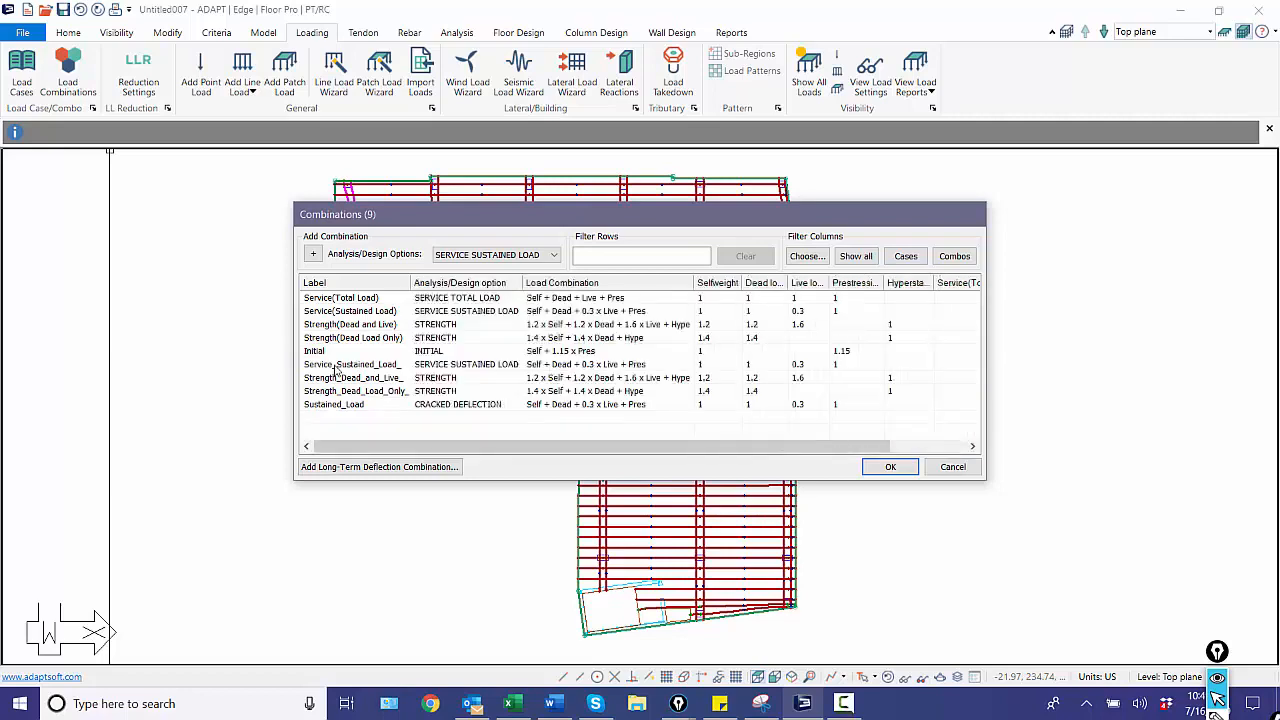
left_click(336, 365)
key("Delete")
left_click(336, 365)
key("Delete")
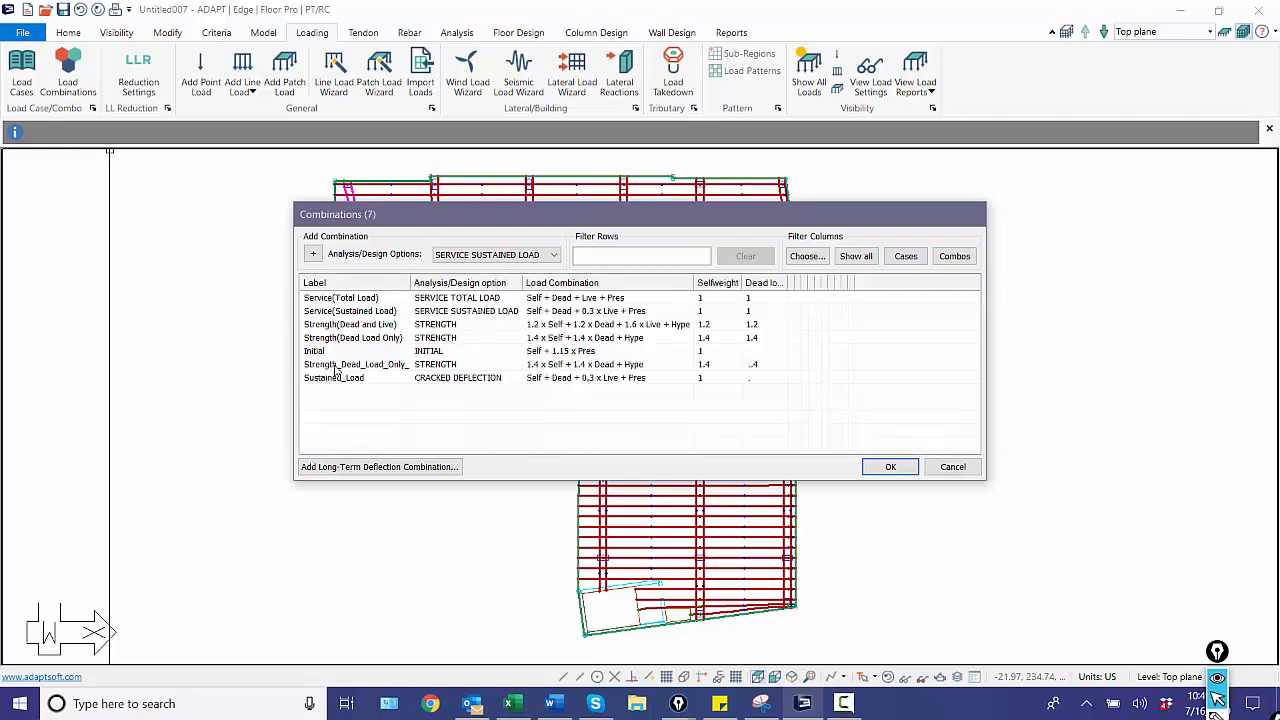
left_click(336, 365)
key("Delete")
left_click(336, 365)
key("Delete")
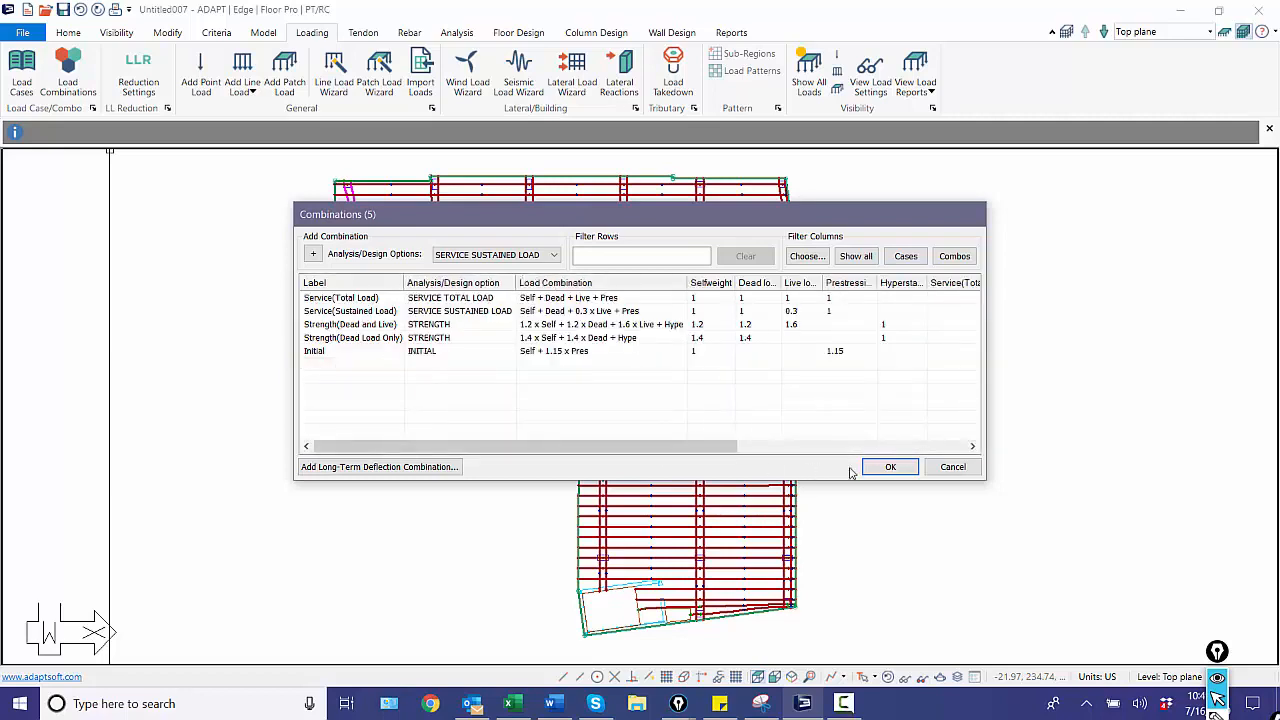
left_click(889, 467)
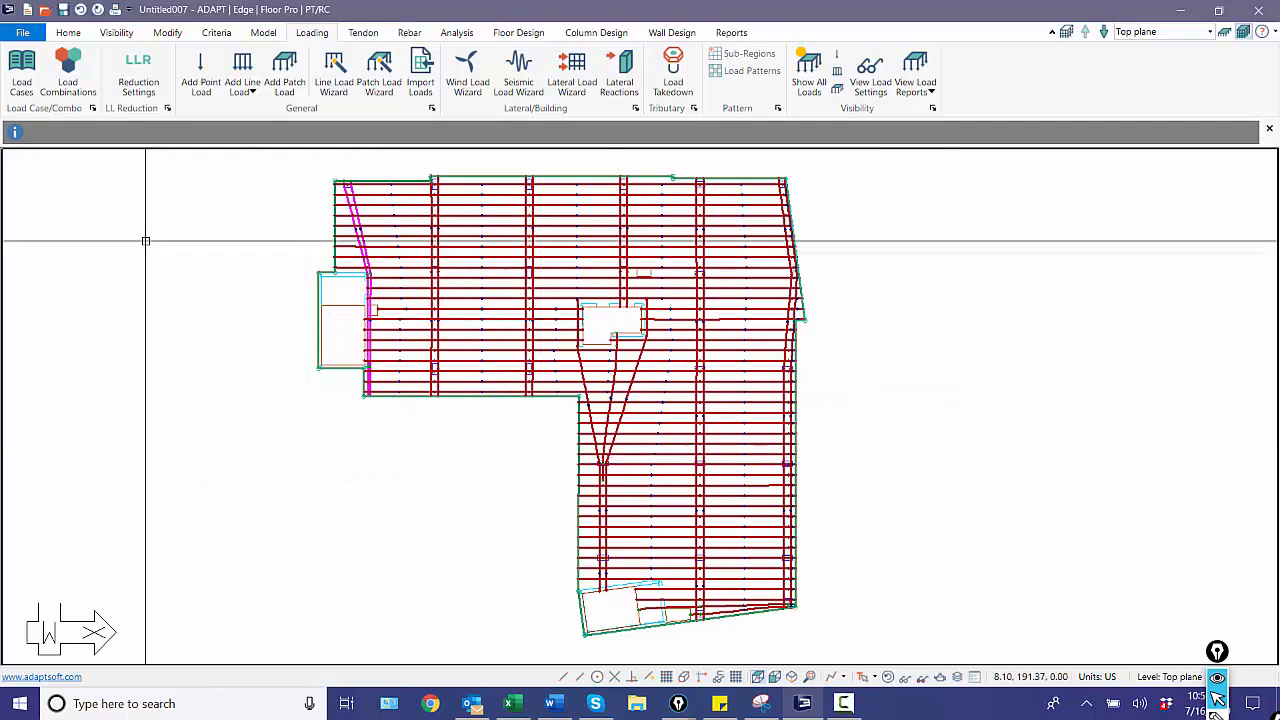
Save the imported model as model2 in the Webinar 8 - Tendons folder.
left_click(22, 32)
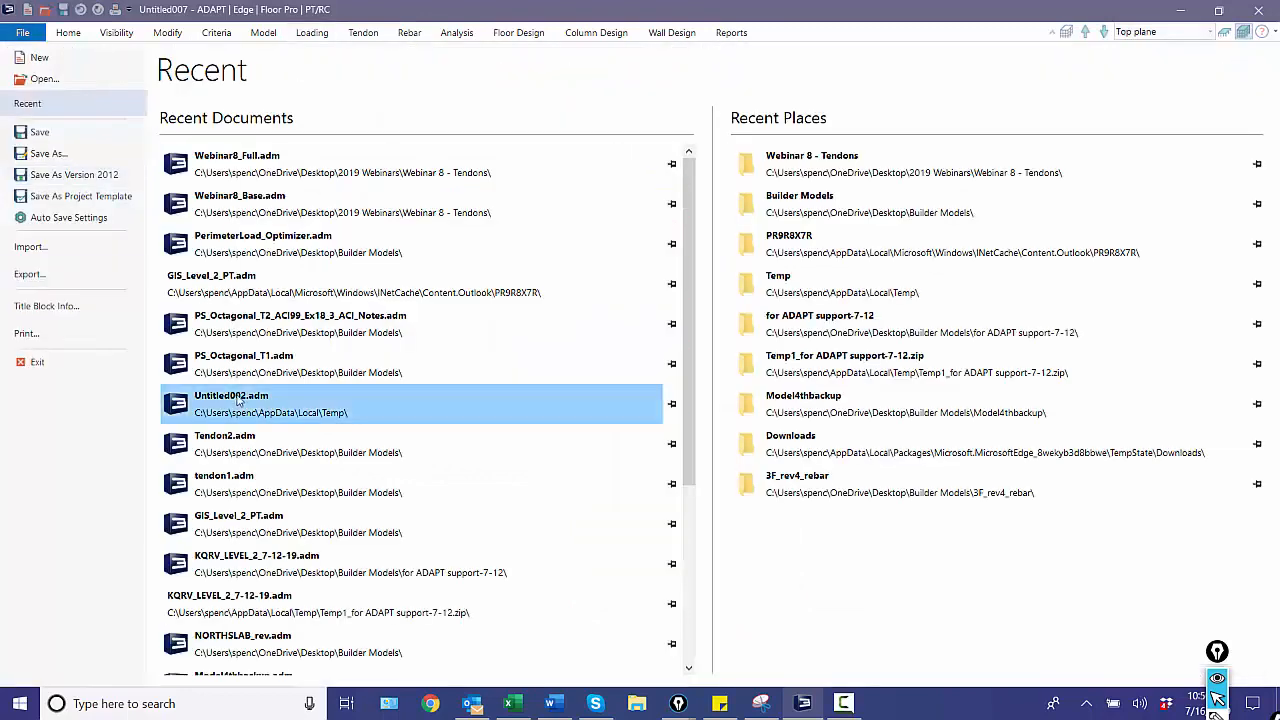
left_click(49, 153)
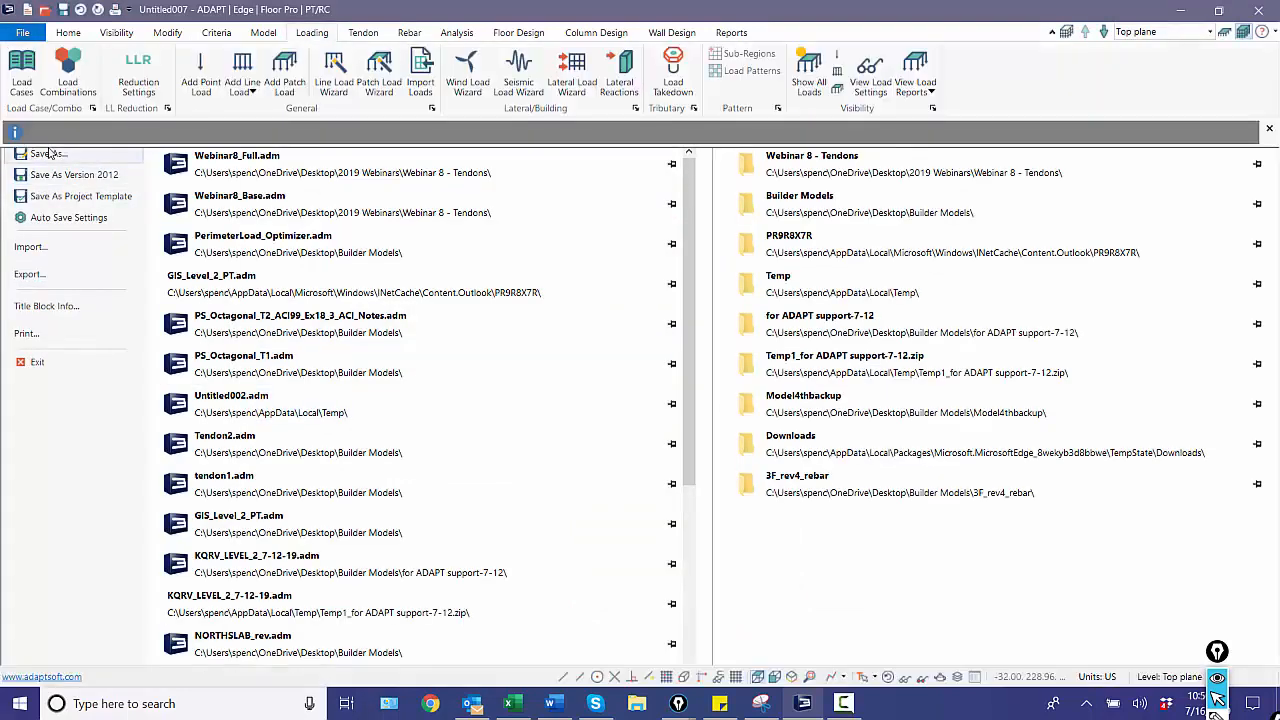
type("model")
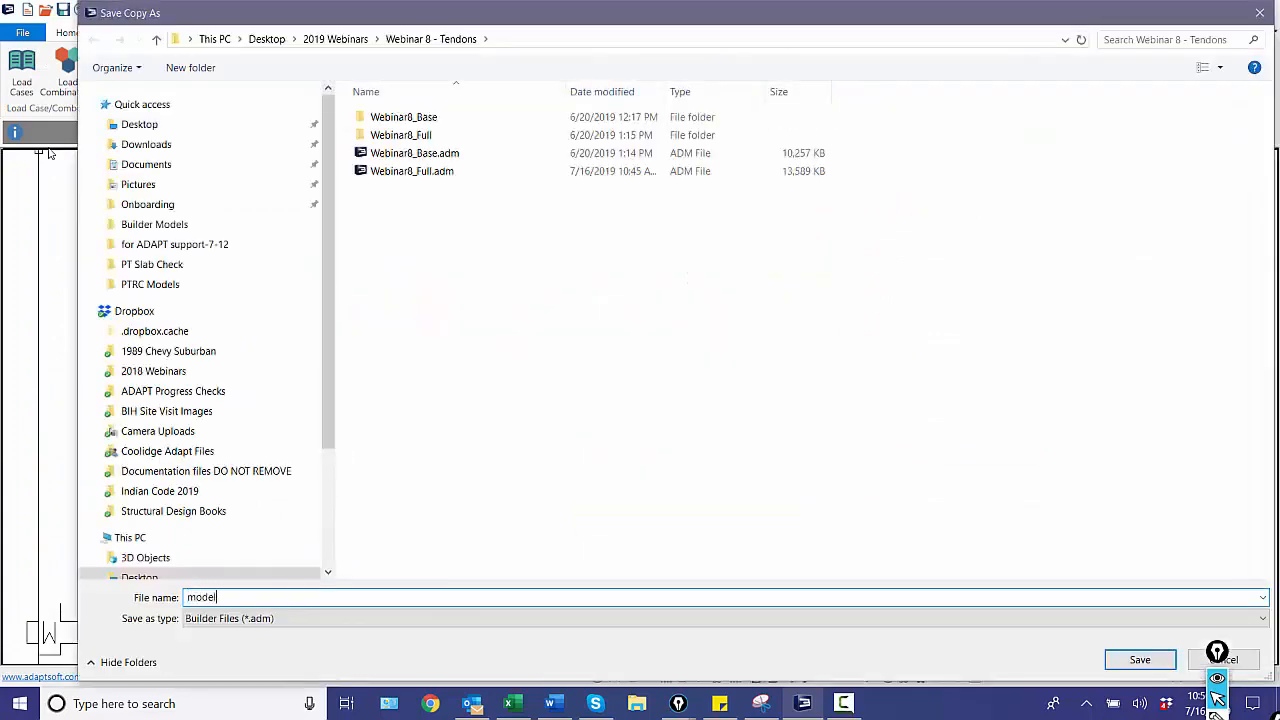
type("2")
key("Return")
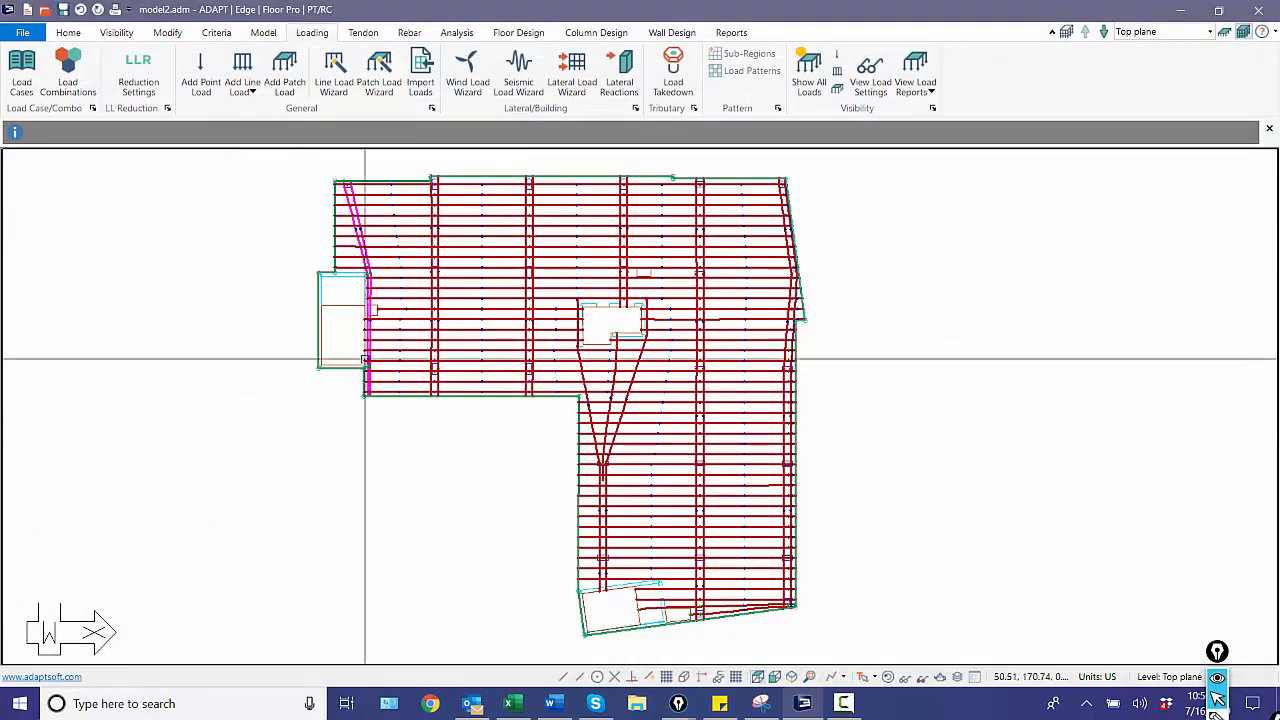
Hide the tendons and try to generate new design sections for the slab.
left_click(895, 679)
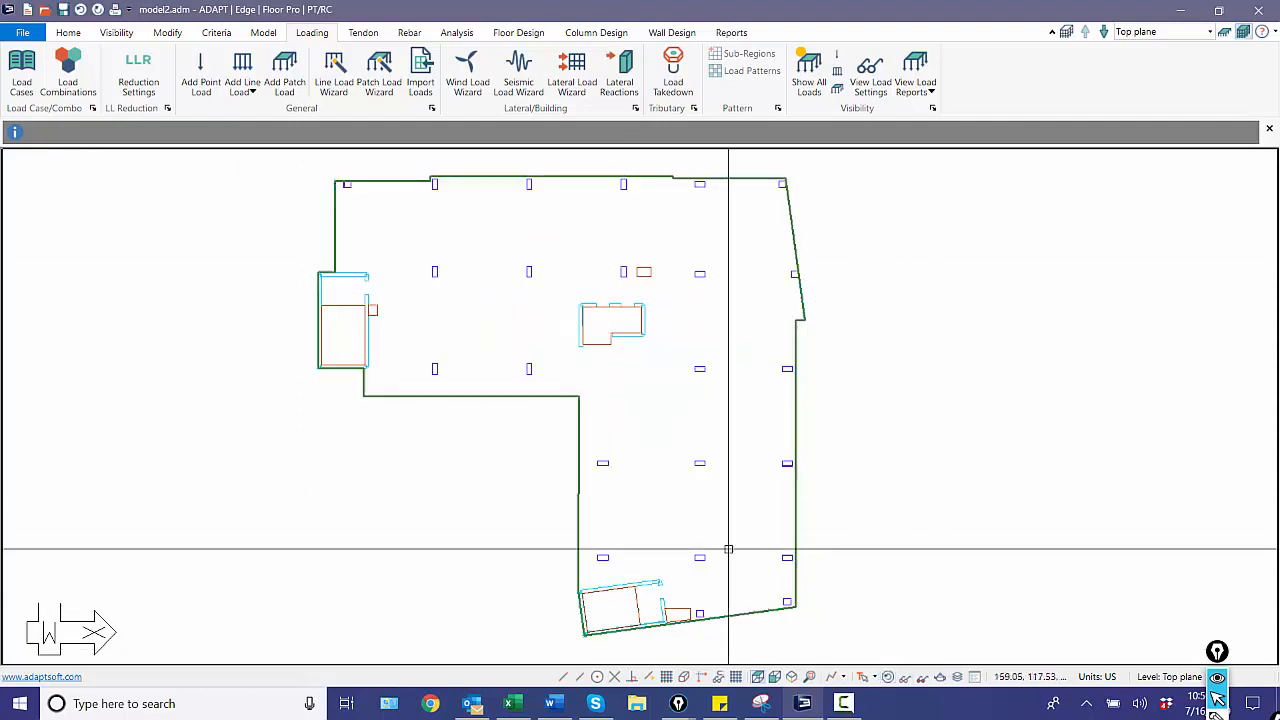
left_click(518, 32)
left_click(348, 75)
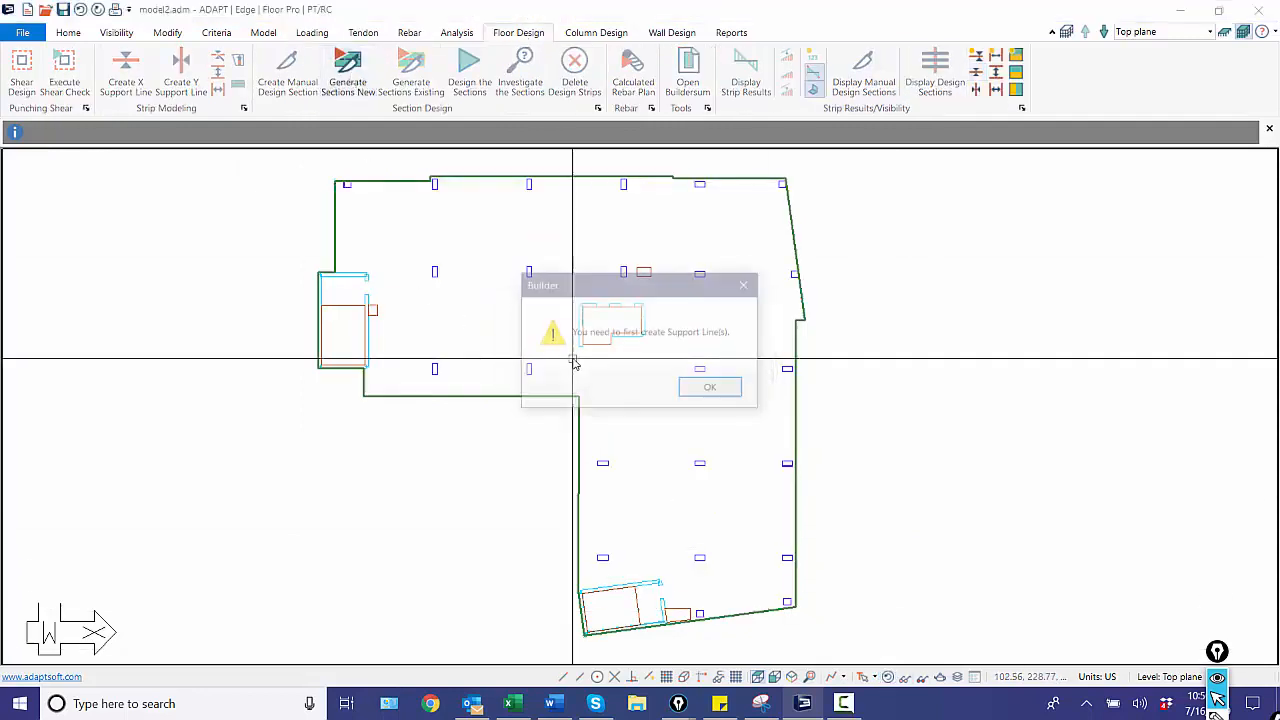
left_click(695, 387)
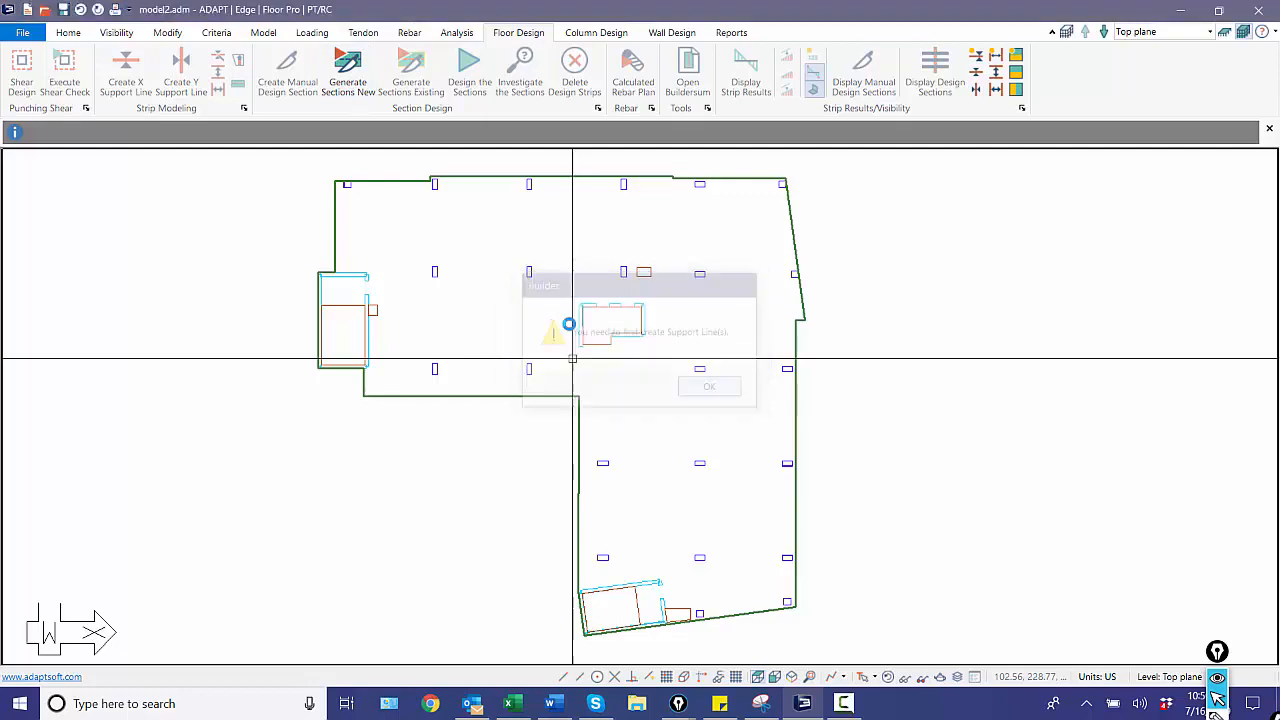
left_click(725, 388)
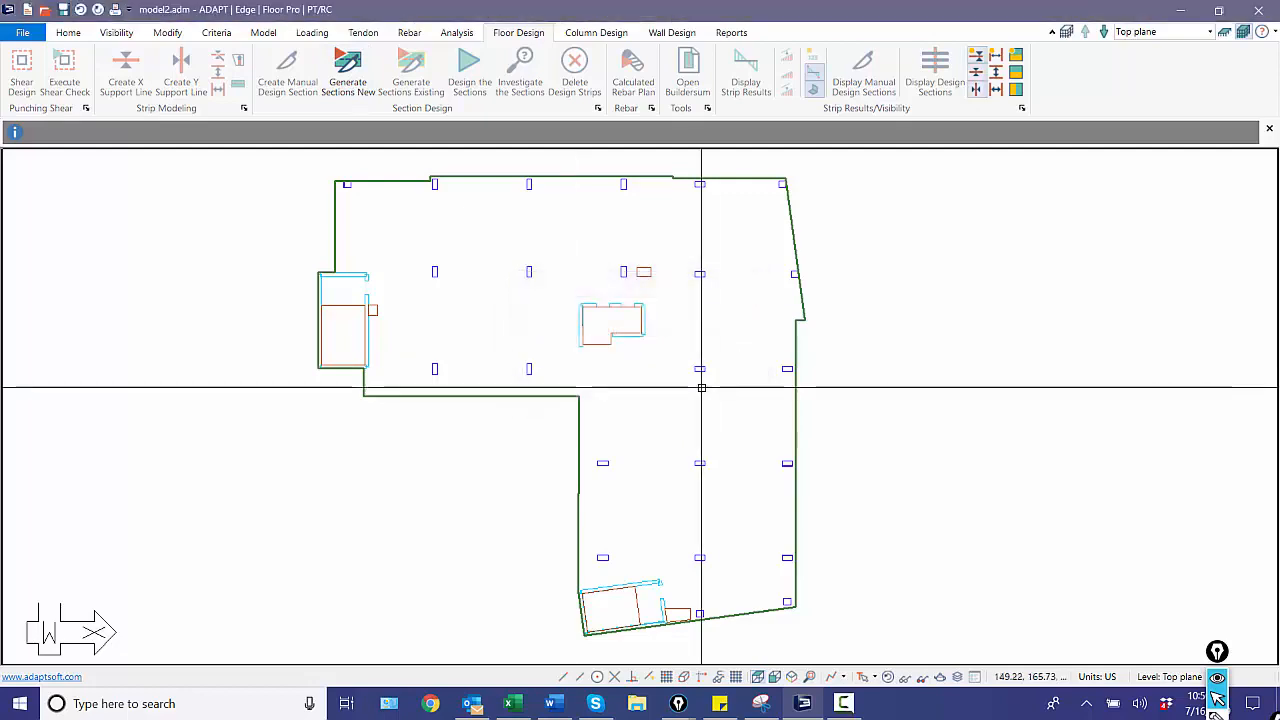
Open Webinar8_Full.adm, hide the tendons and display the support lines and splitters in both X and Y directions.
left_click(16, 32)
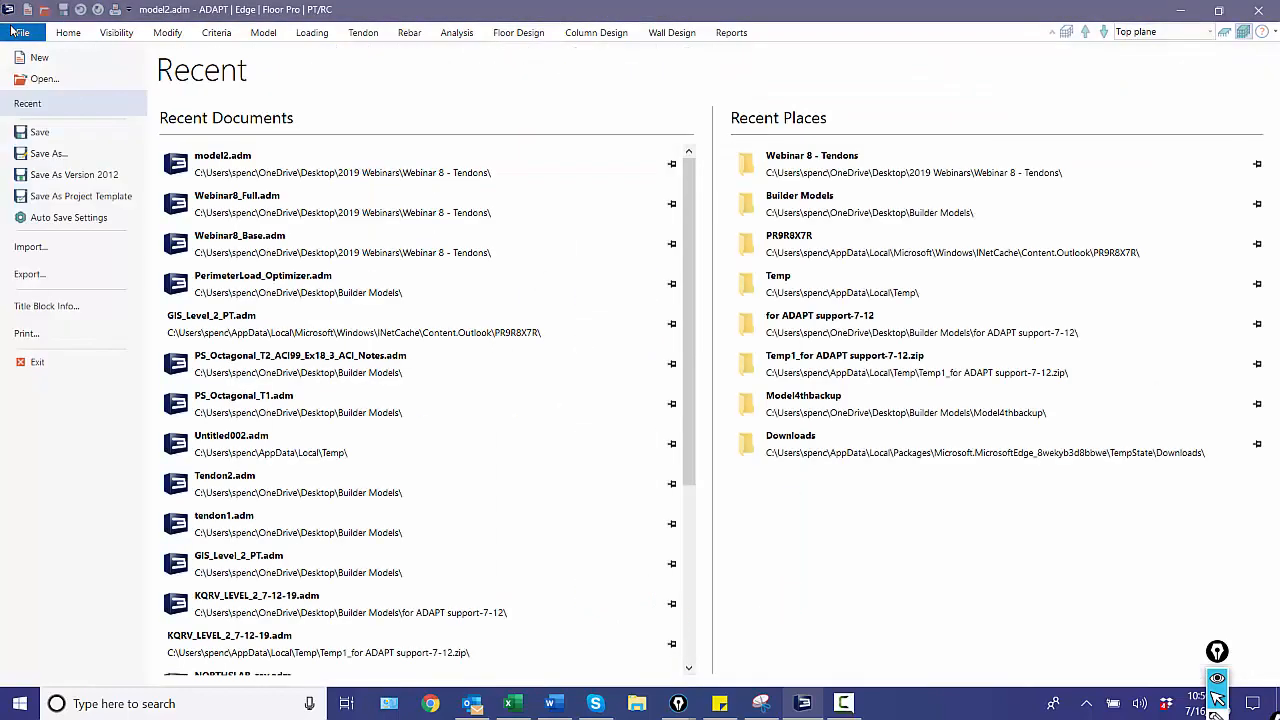
left_click(200, 198)
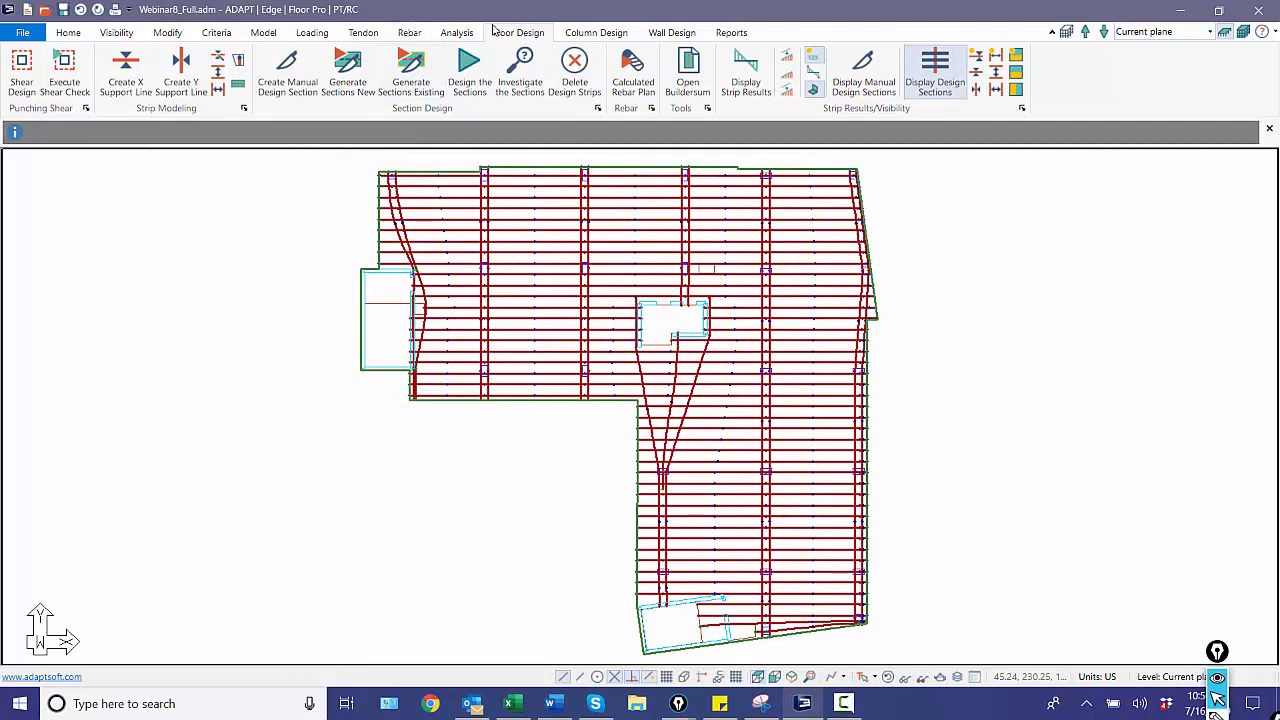
left_click(889, 678)
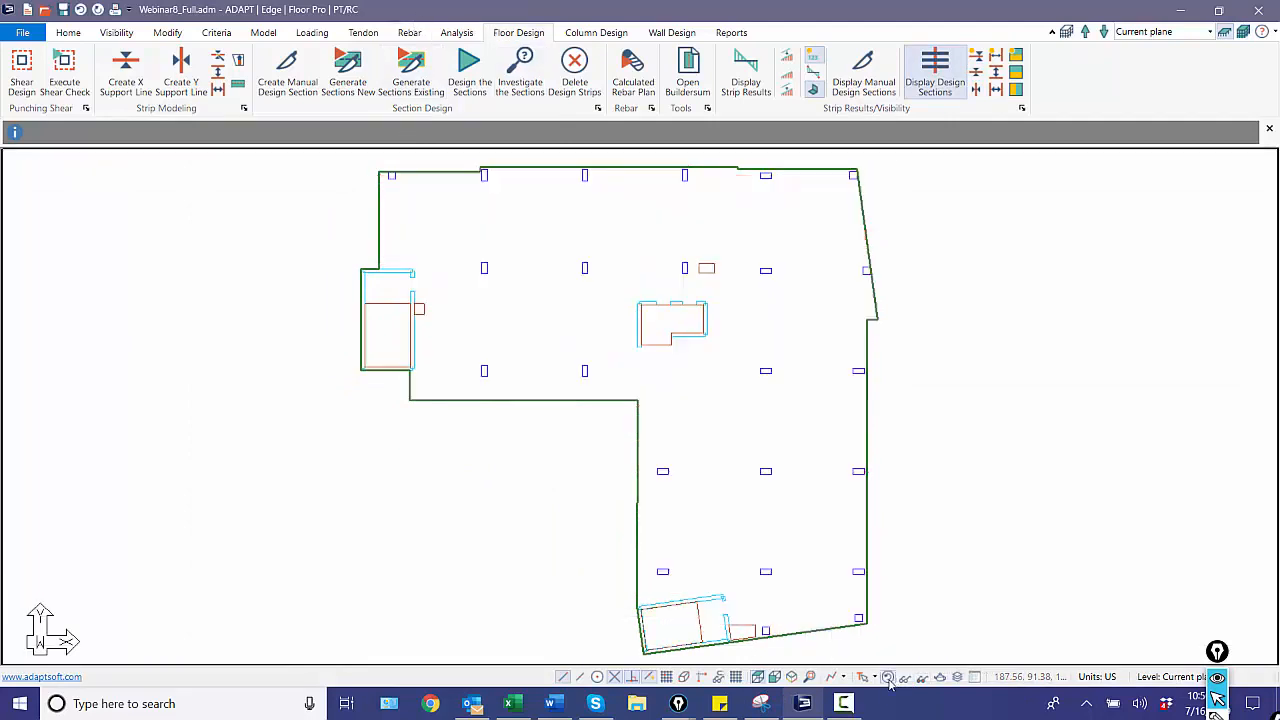
left_click(957, 88)
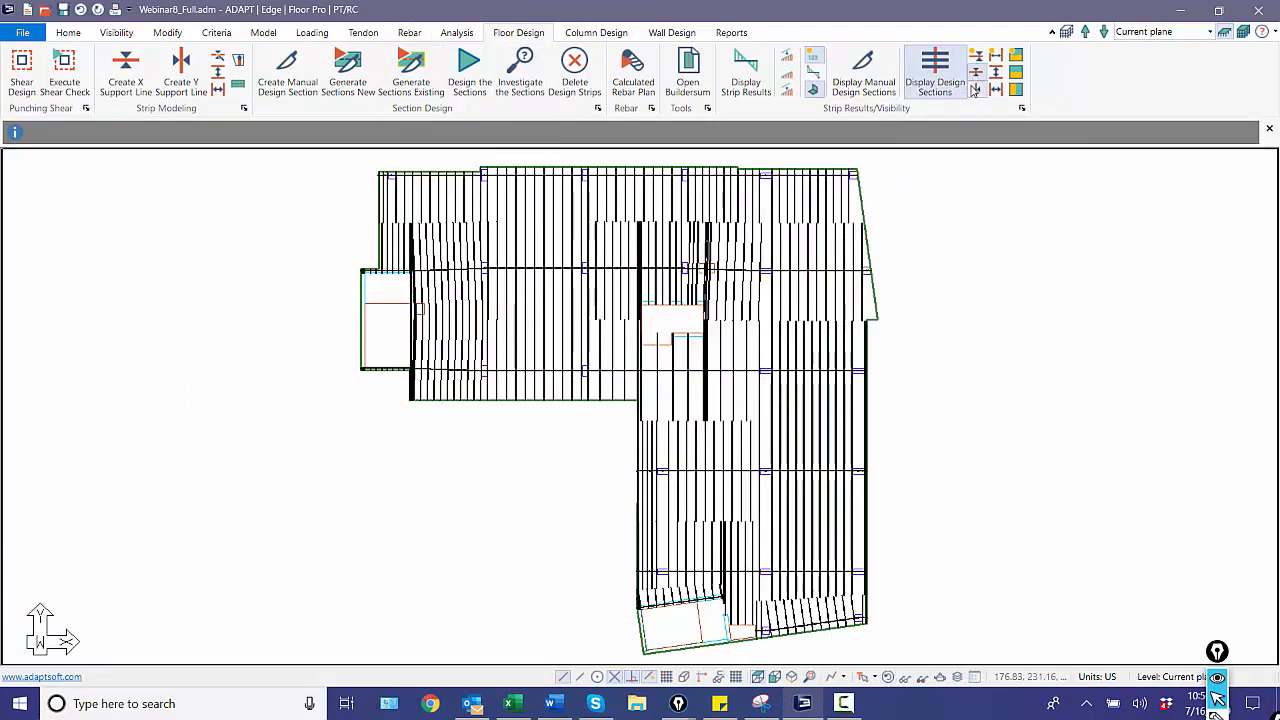
left_click(996, 91)
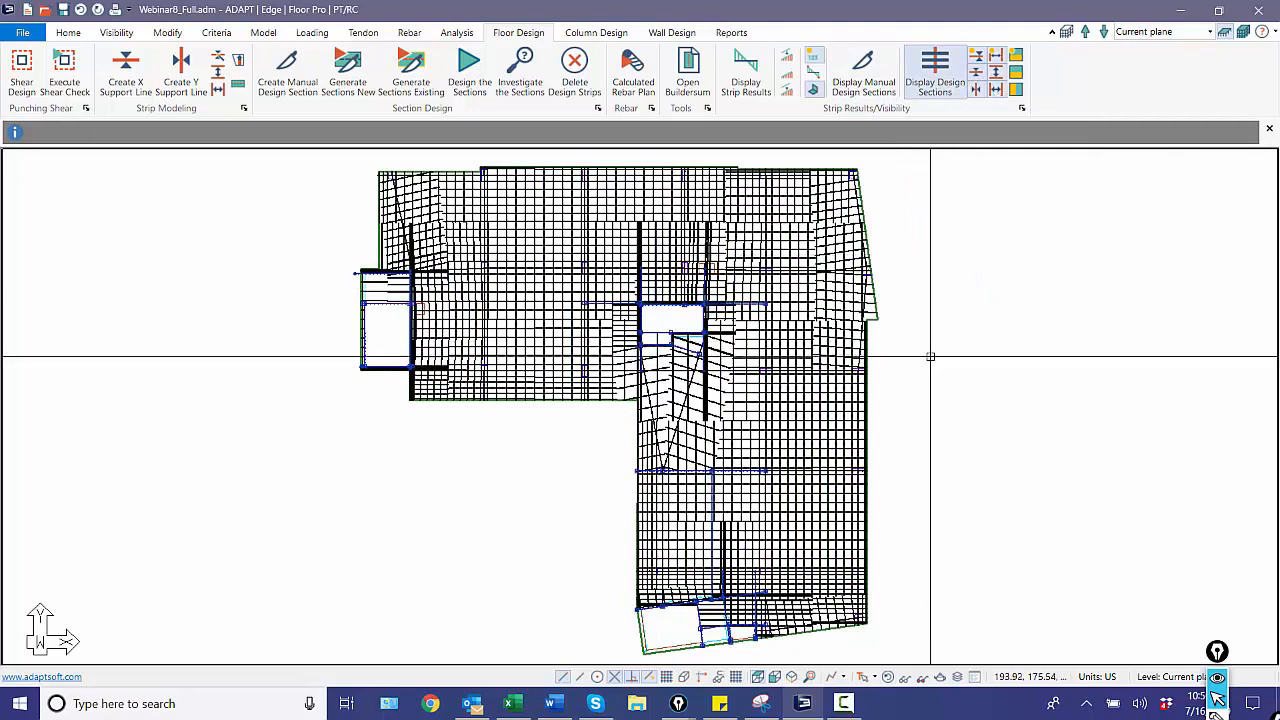
Select all Support Line and Splitter objects by type and copy them.
left_click(68, 33)
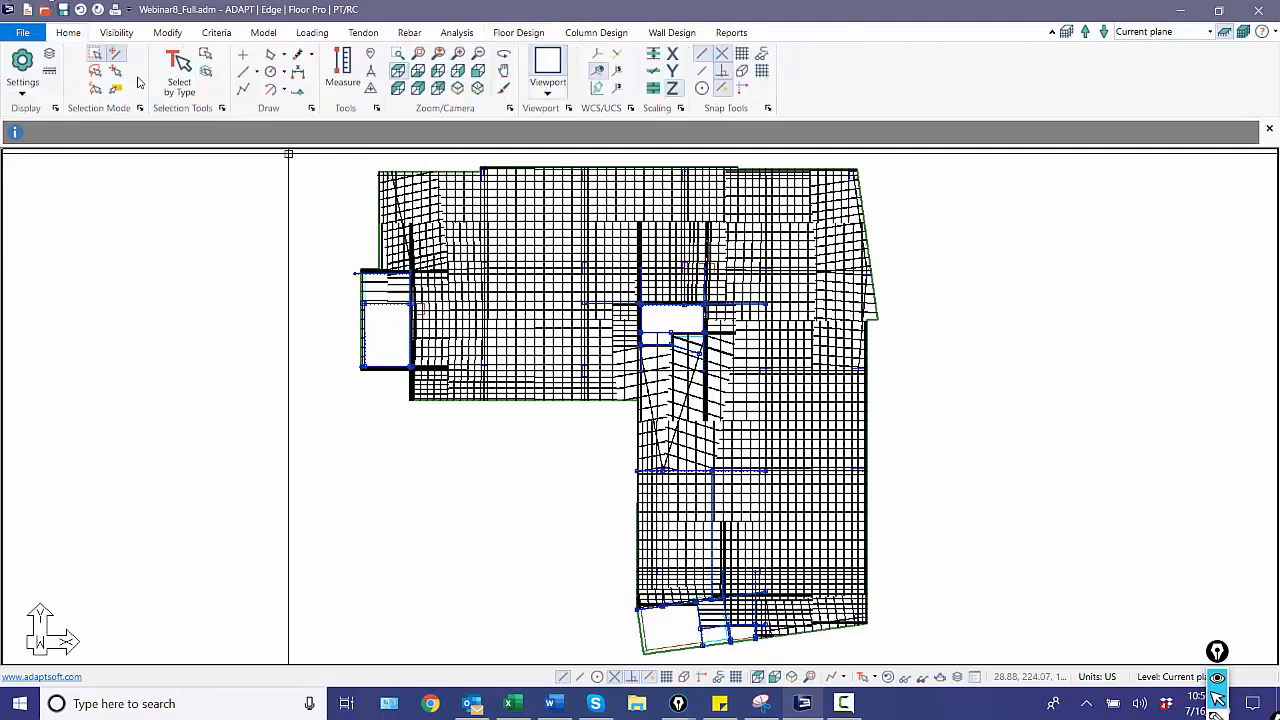
left_click(164, 33)
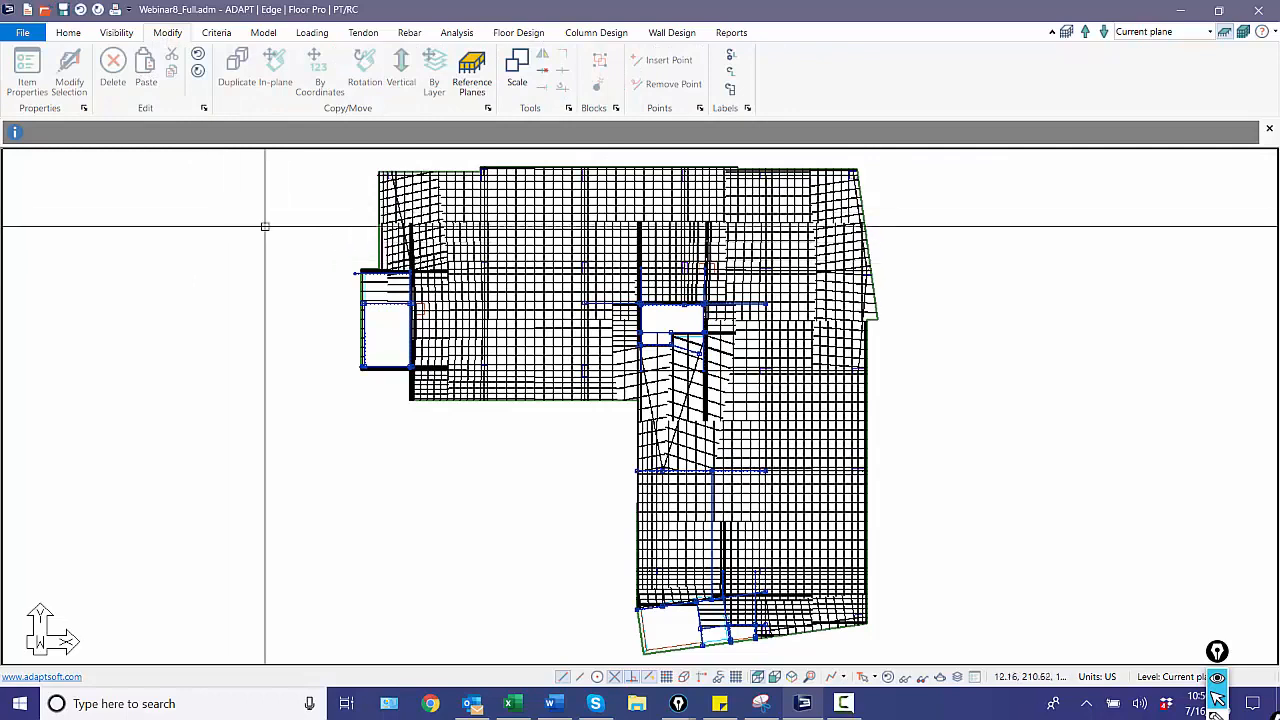
left_click(68, 33)
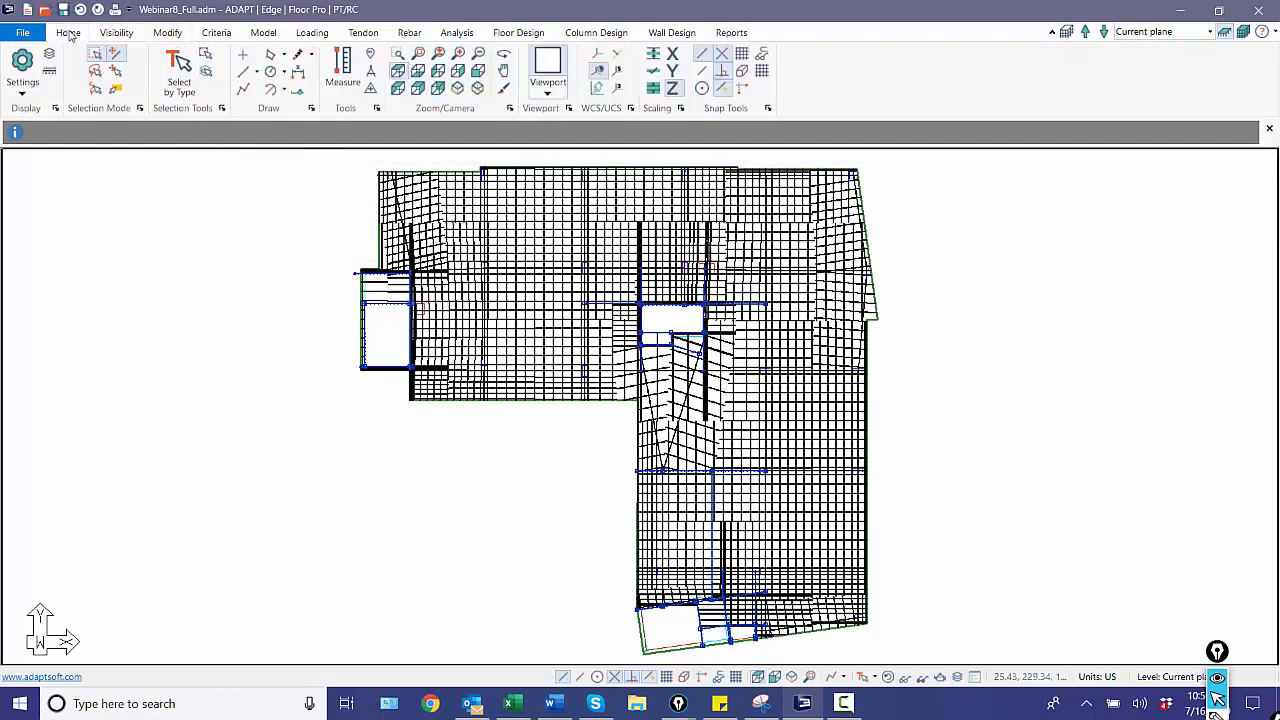
left_click(180, 80)
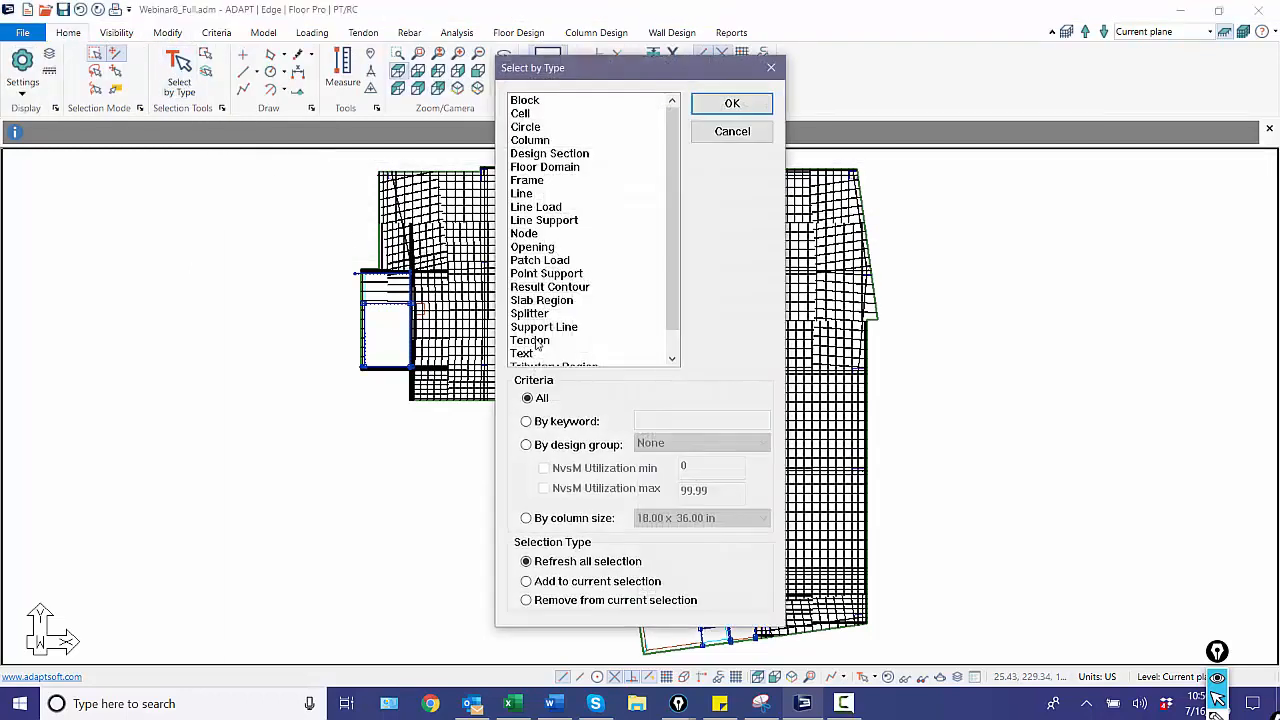
left_click(540, 327)
left_click(538, 313, "ctrl")
left_click(706, 107)
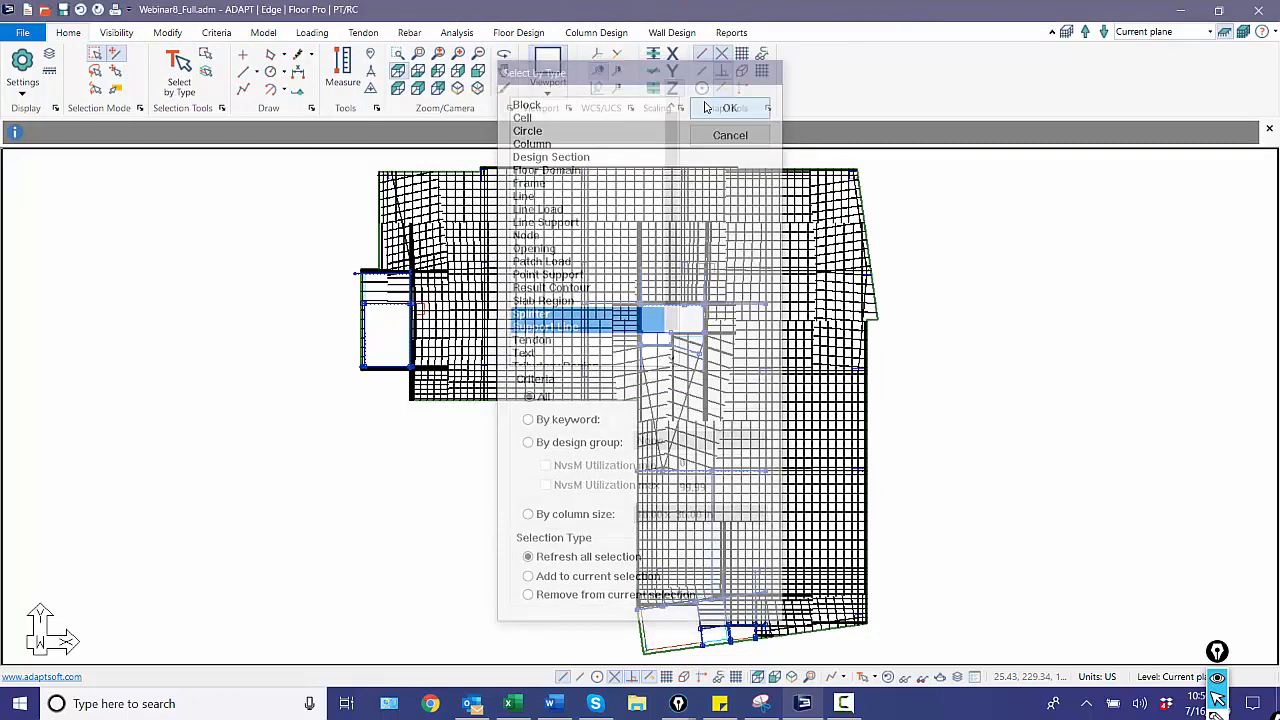
left_click(162, 33)
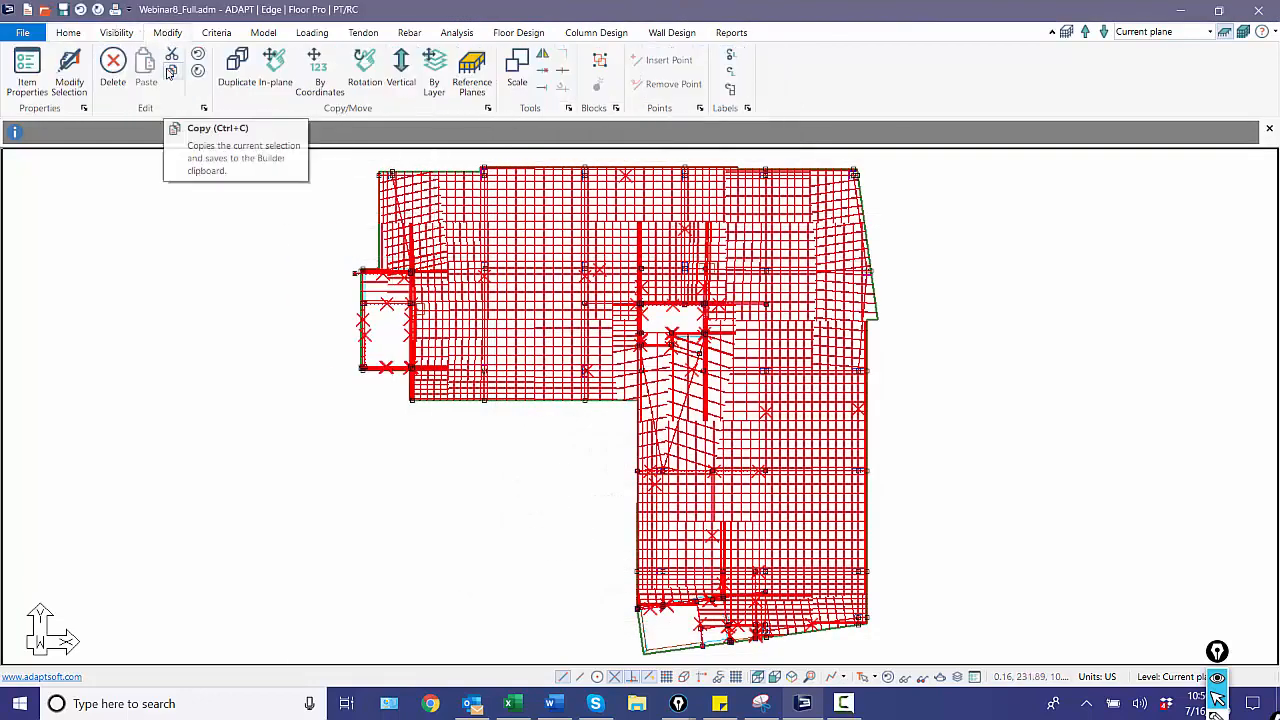
left_click(170, 72)
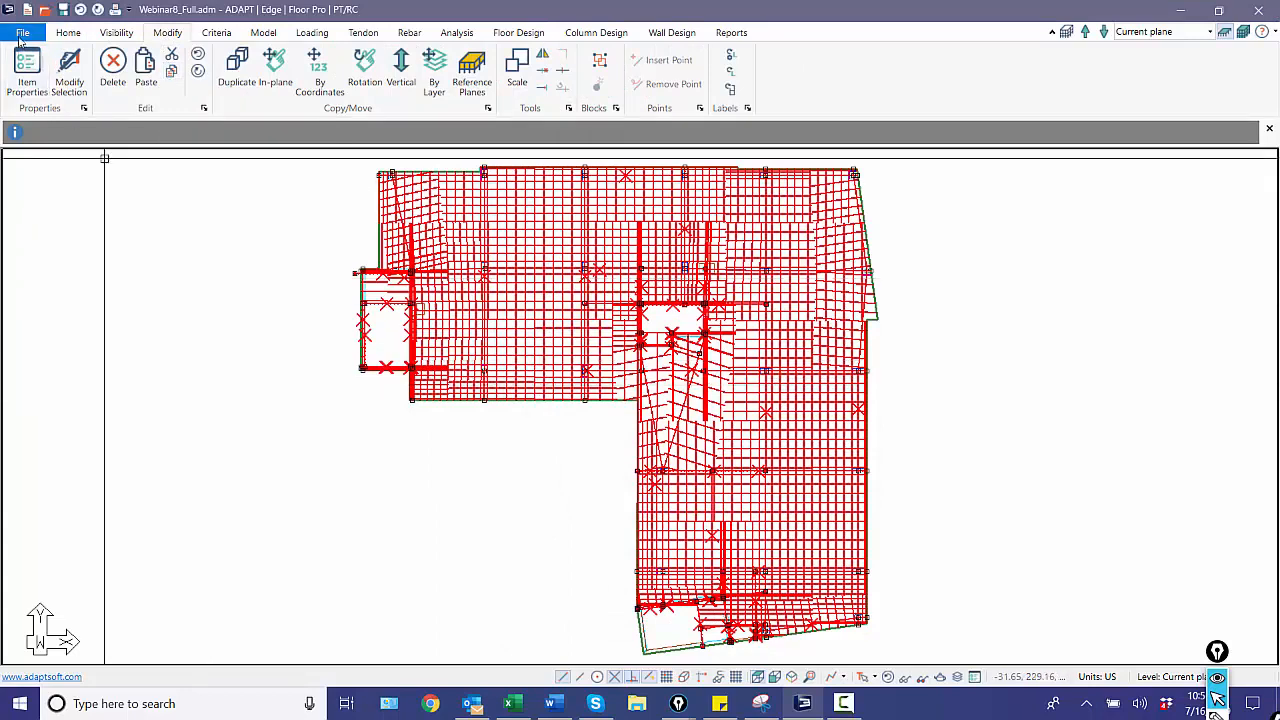
Reopen model2.adm and paste the copied support lines and splitters at the default insertion point.
left_click(22, 34)
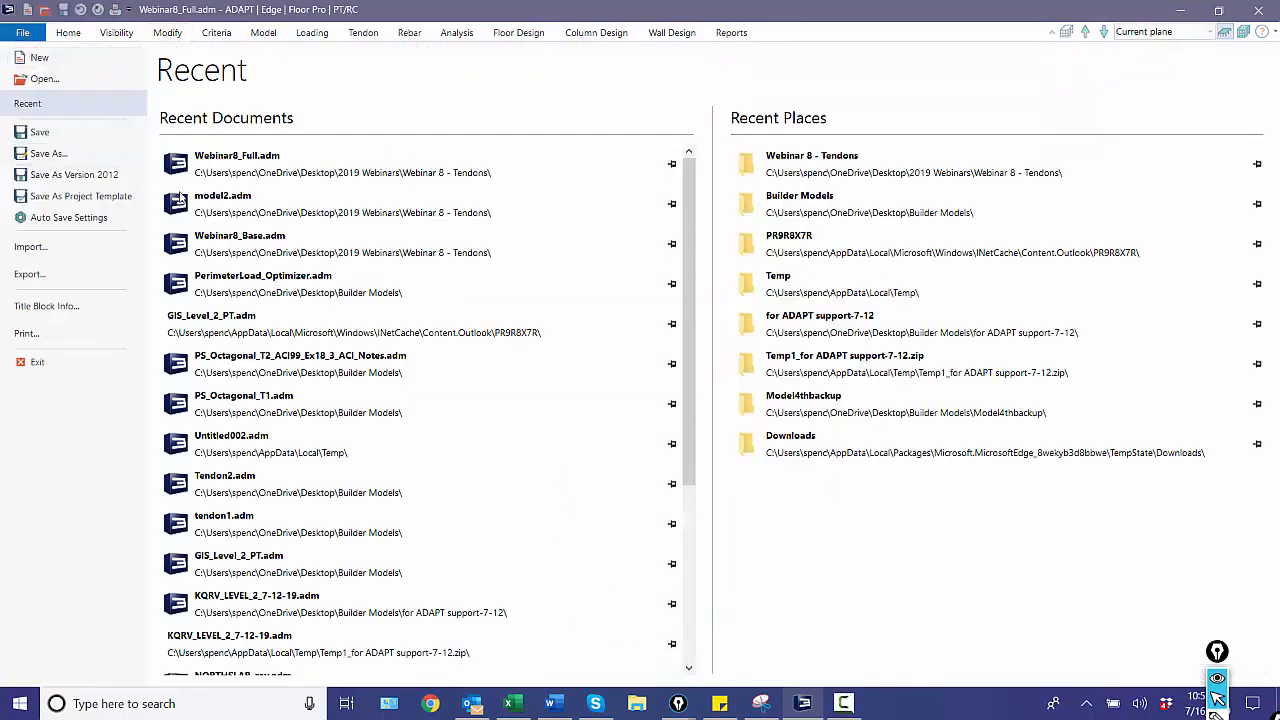
left_click(209, 204)
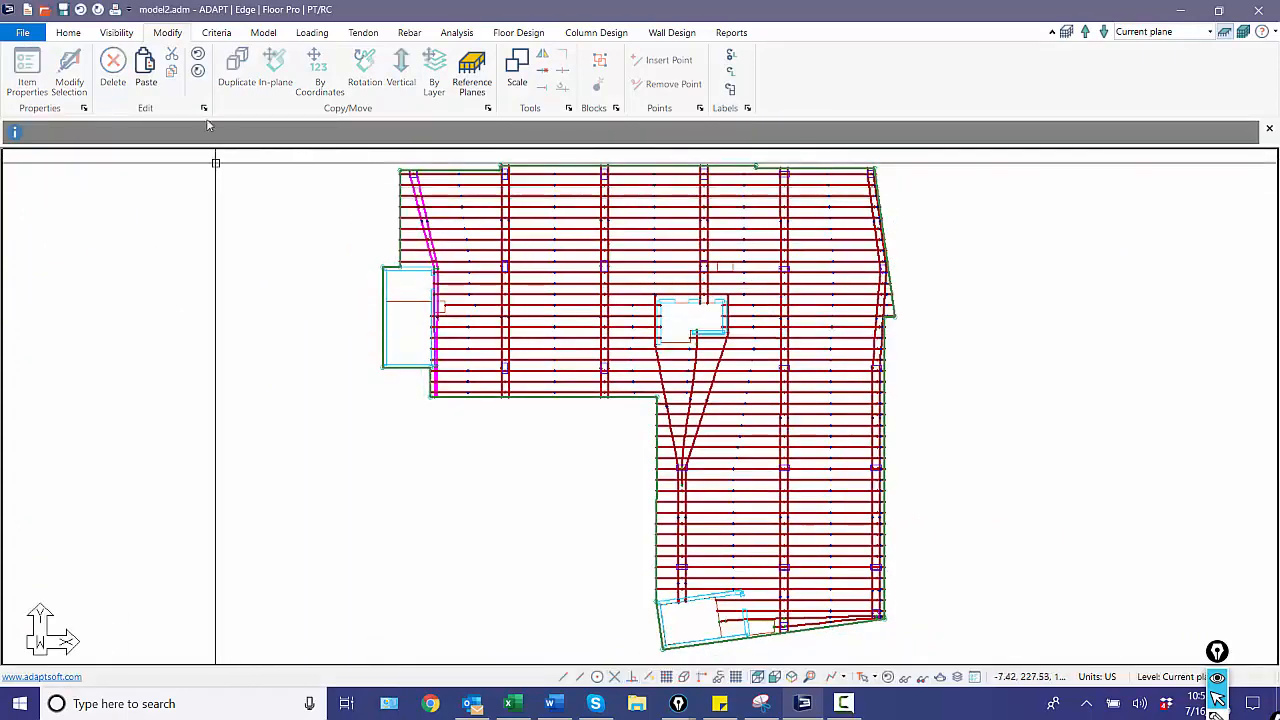
left_click(146, 68)
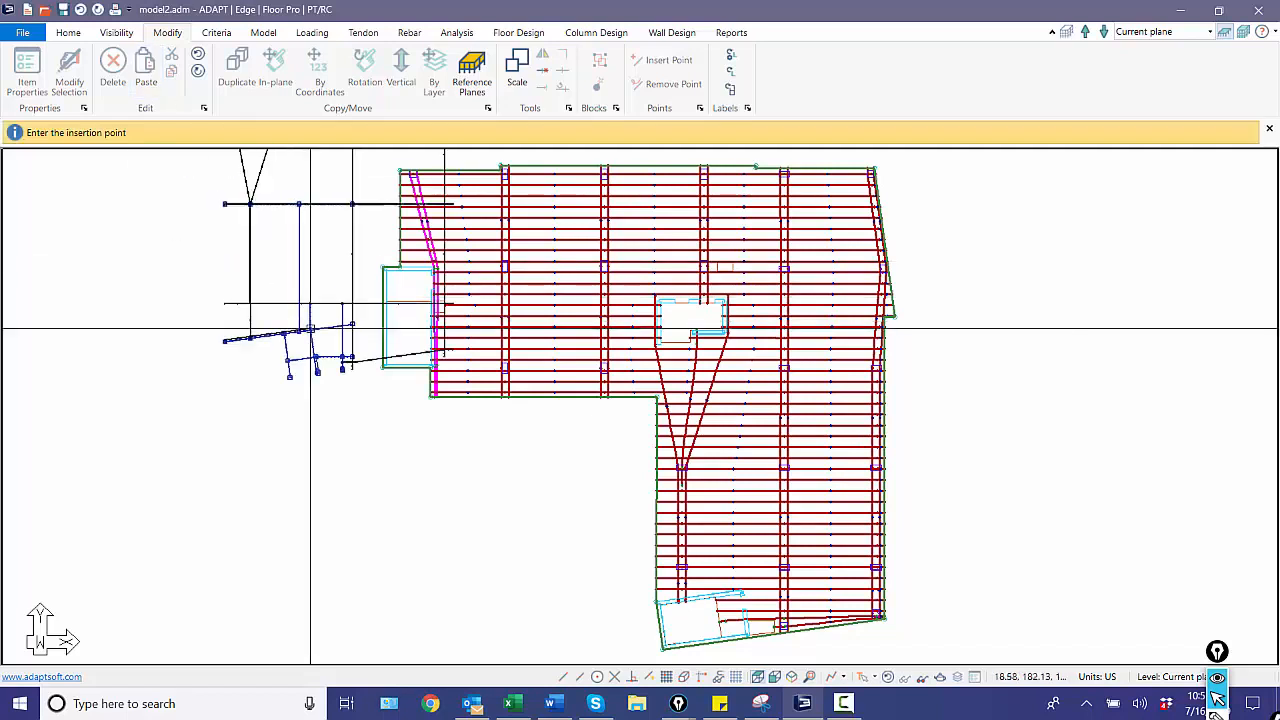
key("Return")
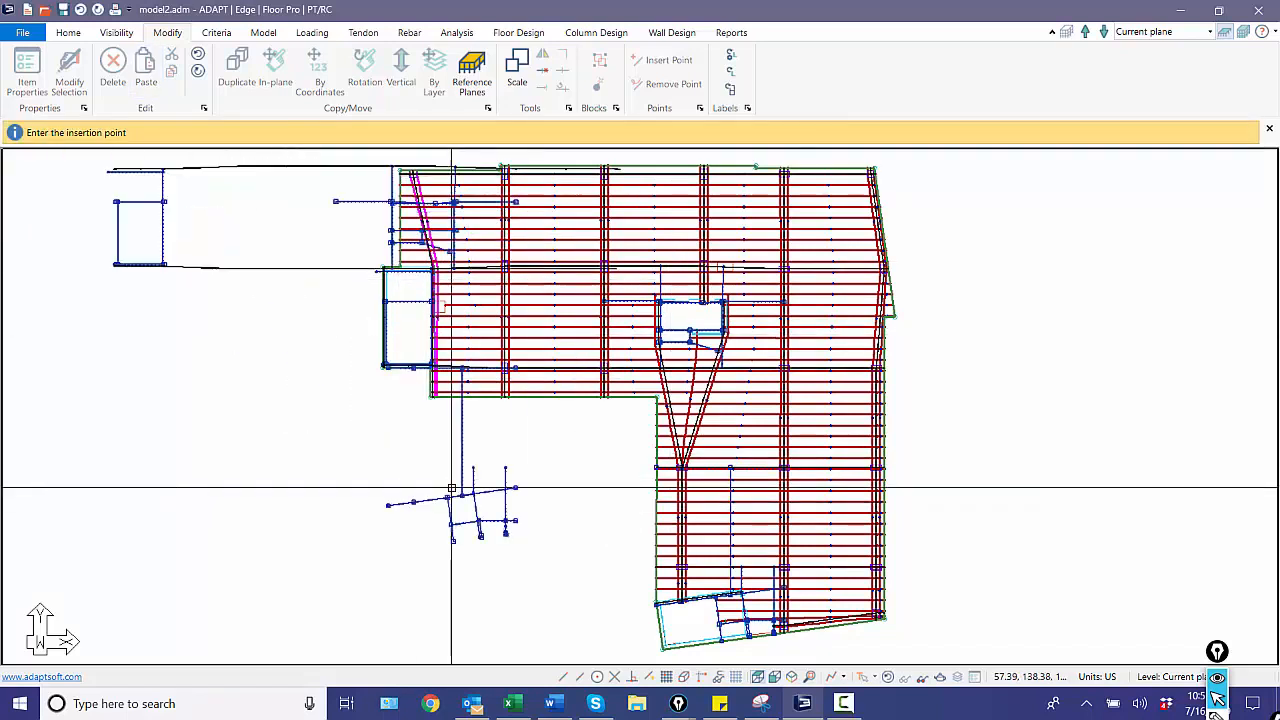
key("Escape")
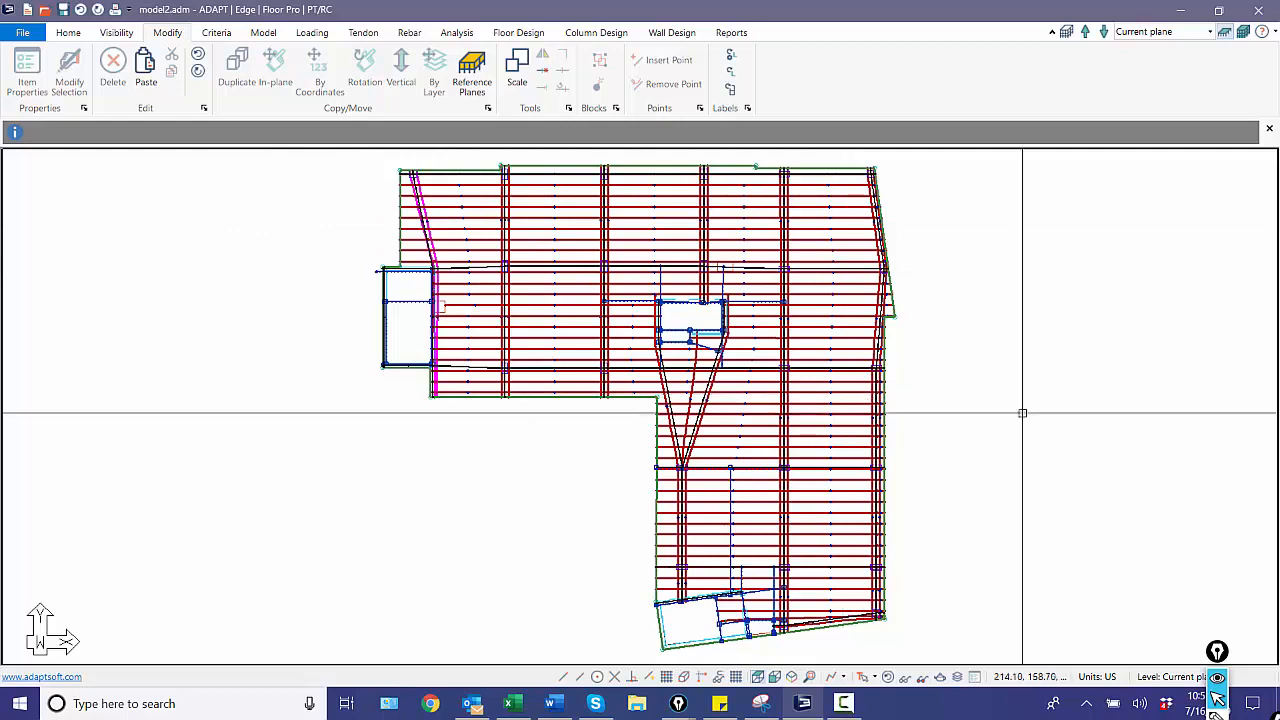
middle_click_drag(1008, 418, 981, 414)
scroll(981, 414, "up", 1)
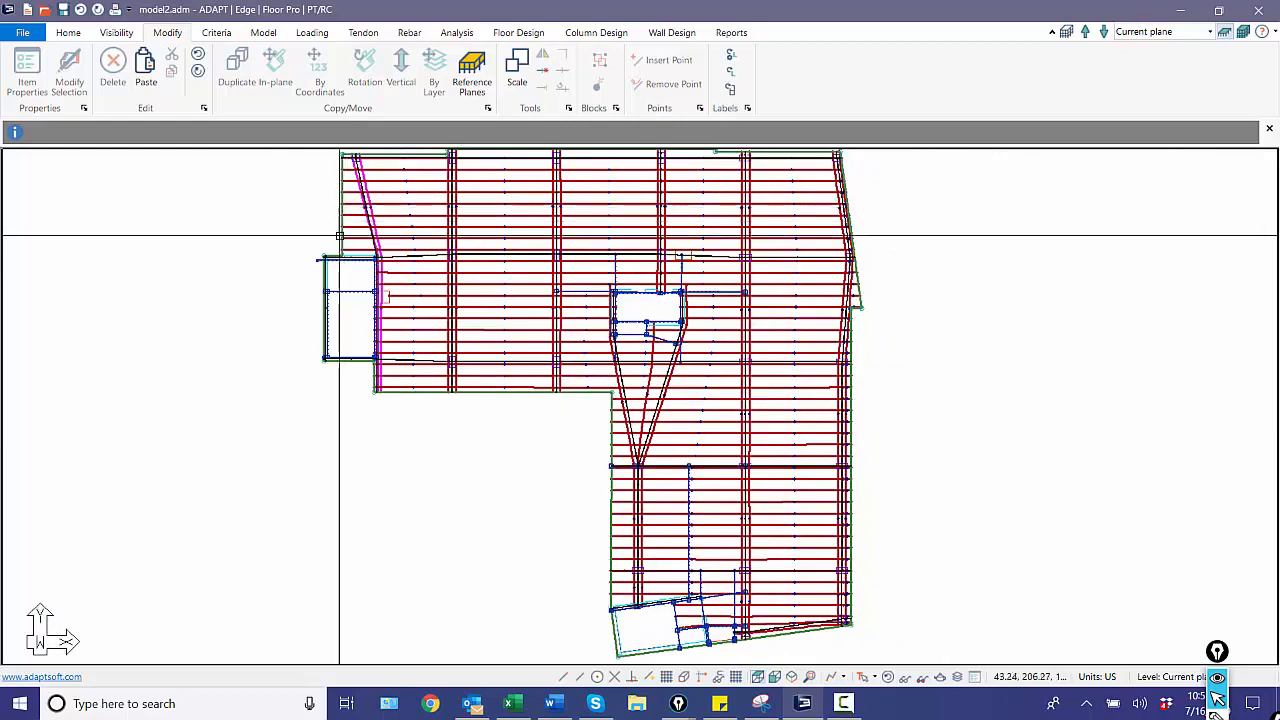
scroll(566, 429, "down", 1)
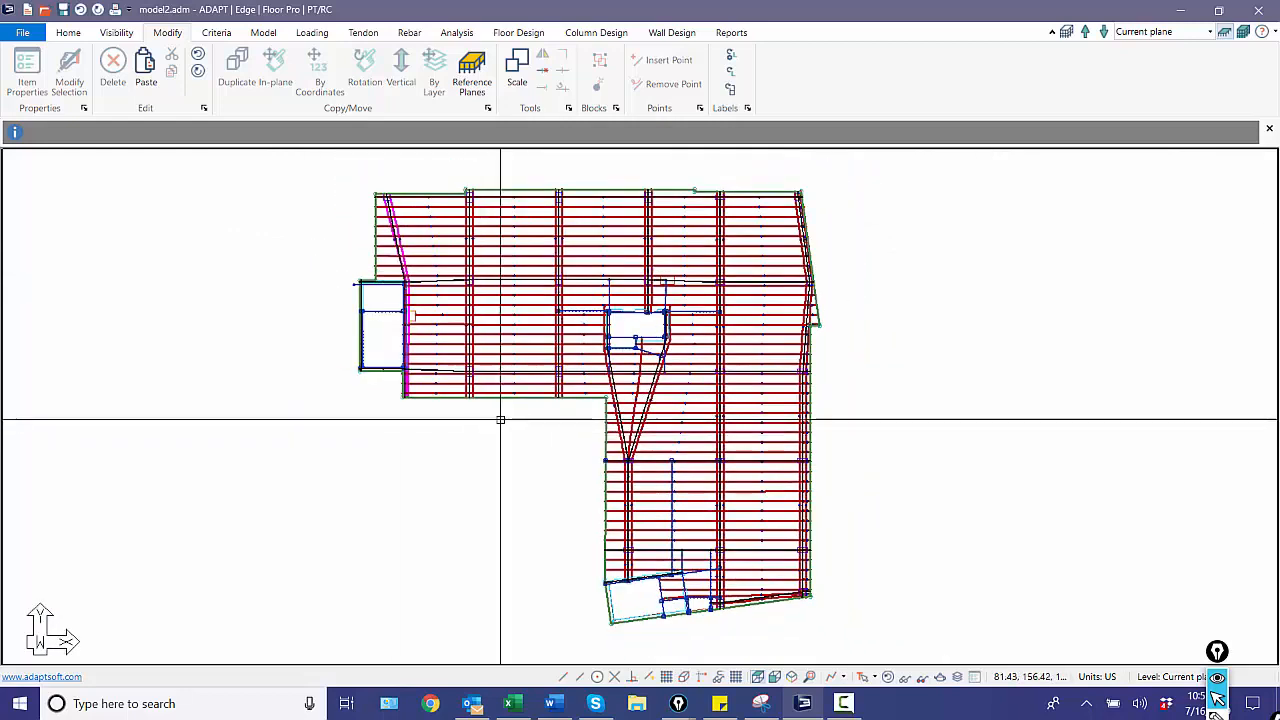